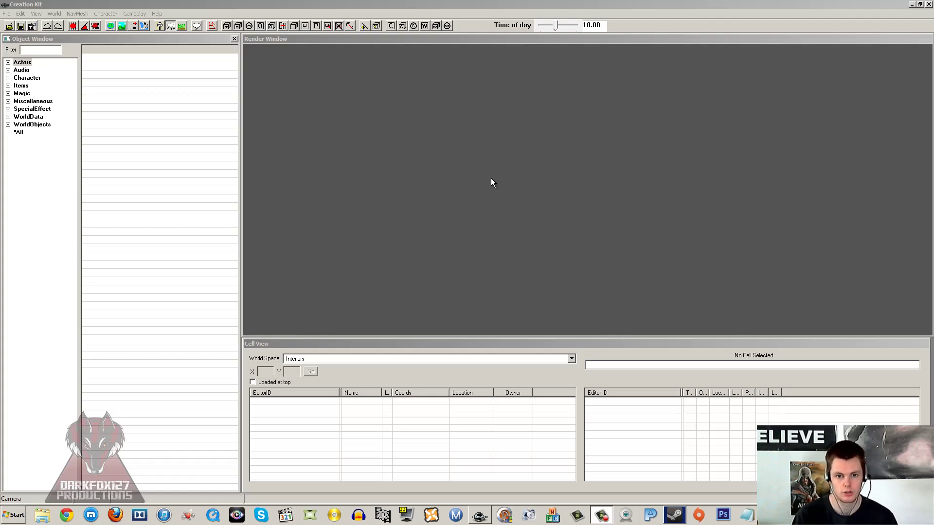
Step: Expand and collapse the Actors, Character, Items, SpecialEffect and WorldData categories in the Object Window
click(187, 127)
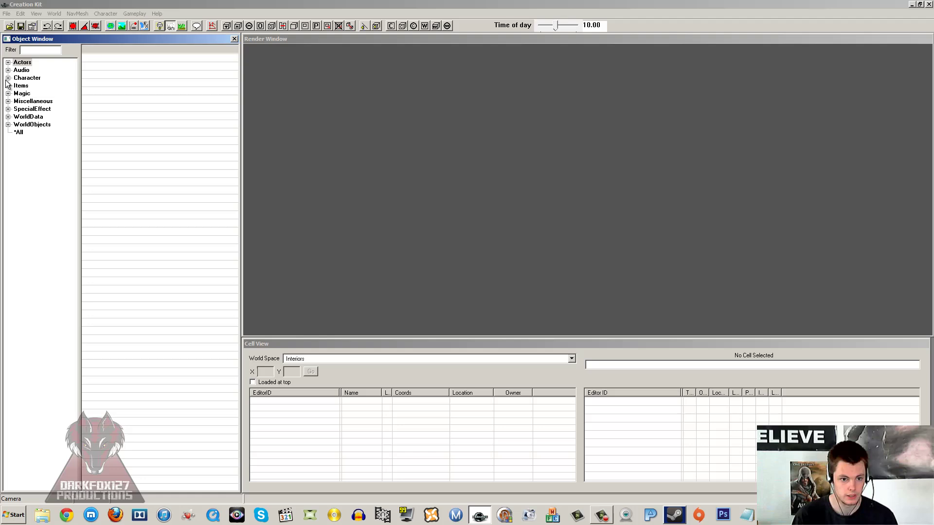
click(8, 63)
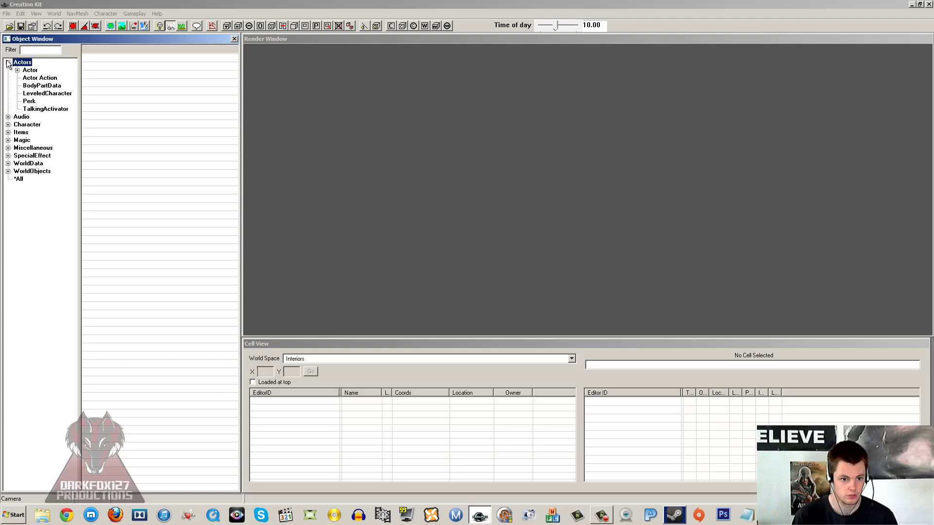
click(8, 62)
click(8, 78)
click(8, 78)
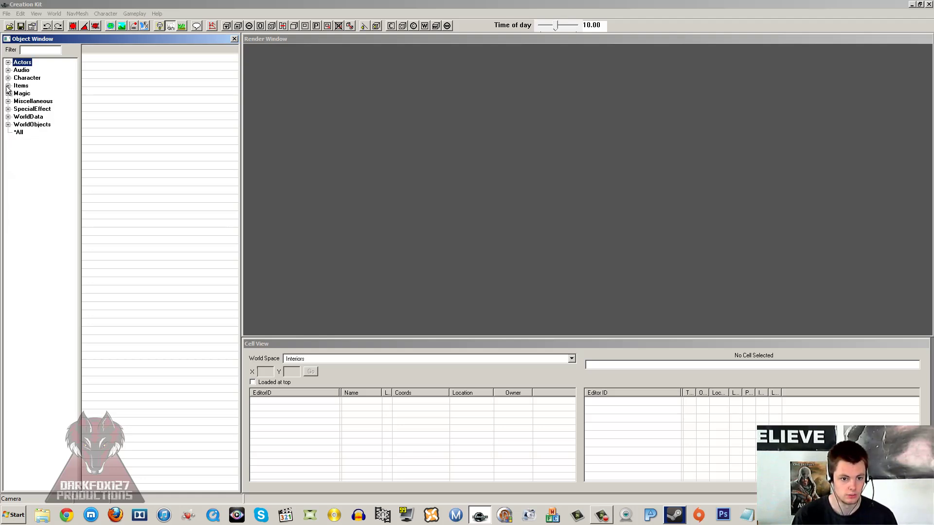
click(8, 85)
click(8, 86)
click(8, 108)
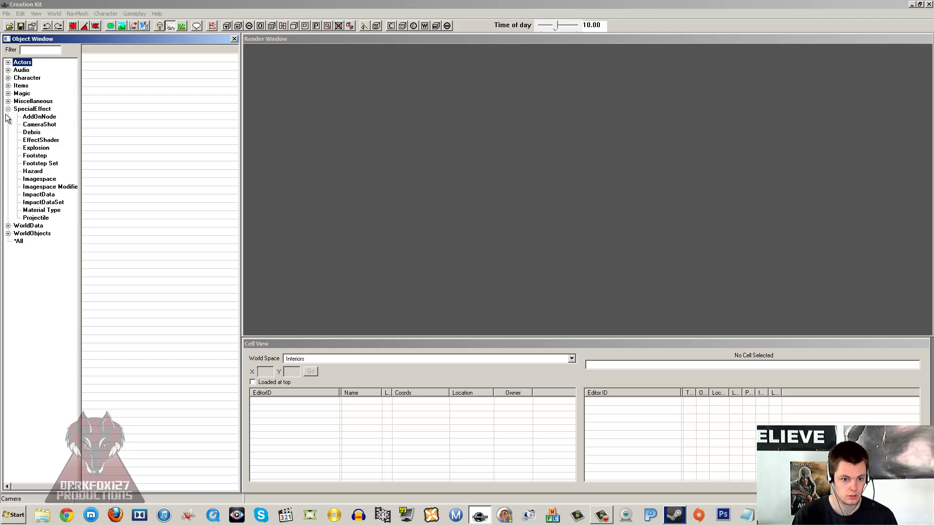
click(8, 109)
click(8, 117)
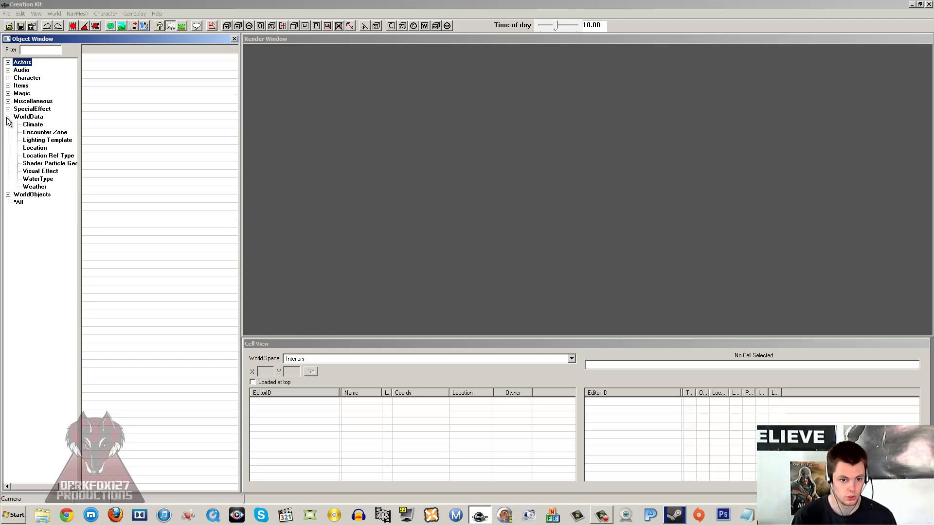
click(8, 117)
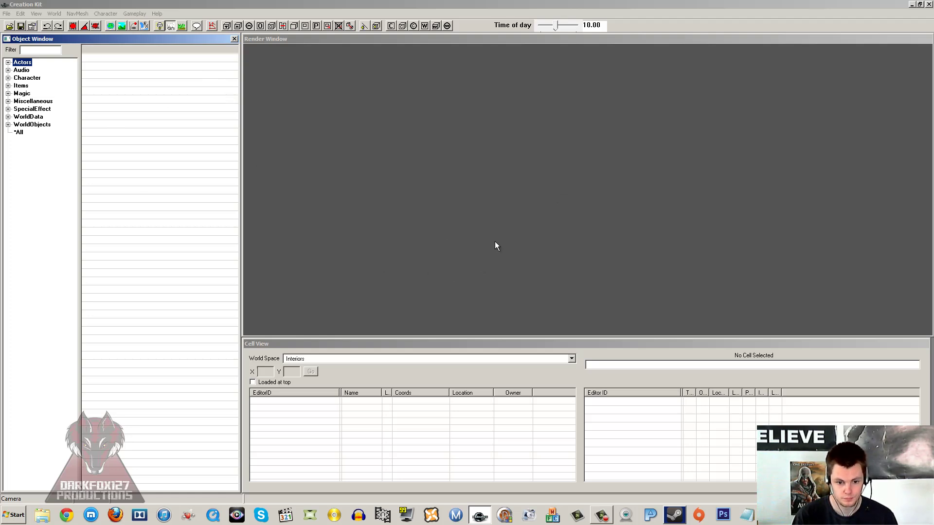
Step: Focus the cell list, the 3D preview area, and then the object categories again
click(359, 348)
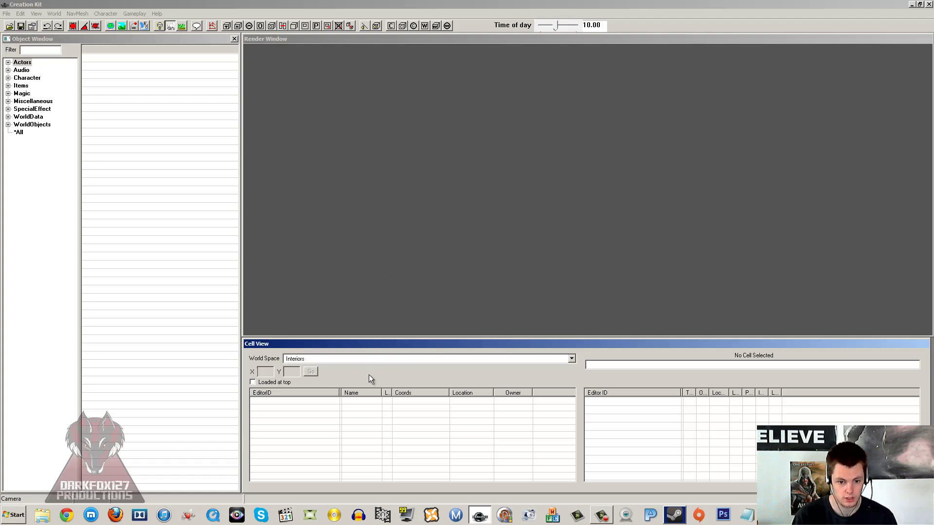
click(375, 197)
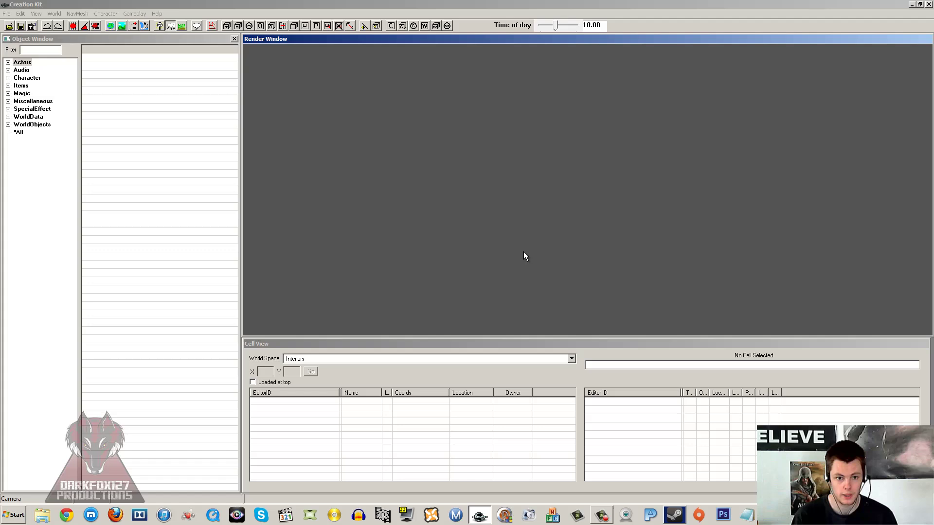
click(168, 136)
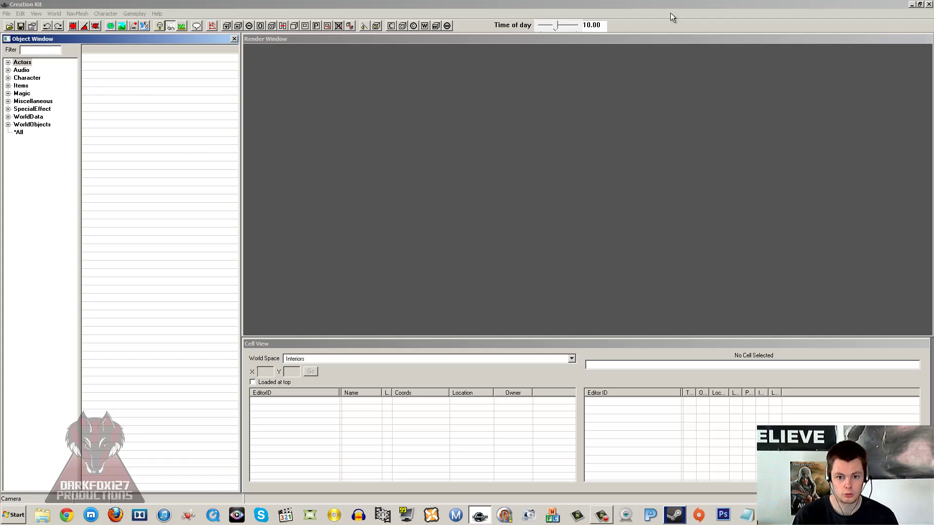
Step: Open the Data file list and inspect Skyrim.esm, Dawnguard.esm and several plugins
click(9, 27)
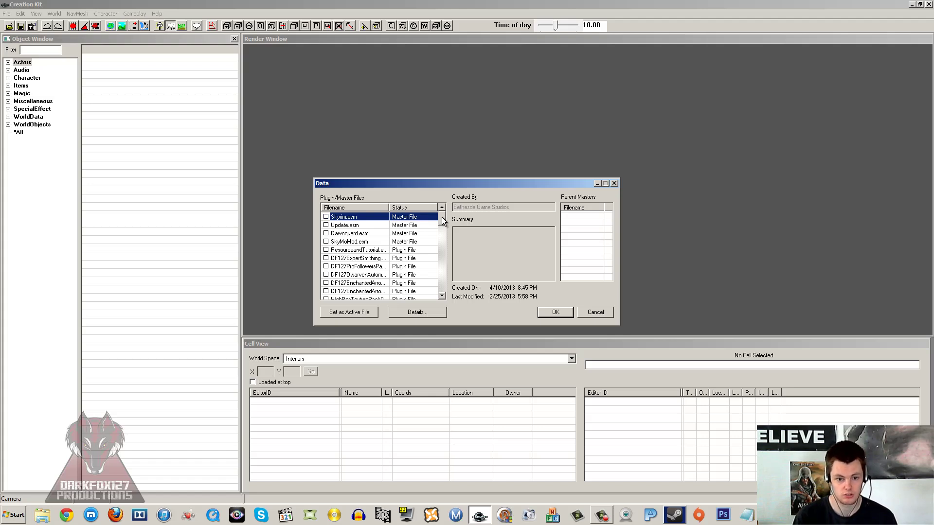
click(378, 250)
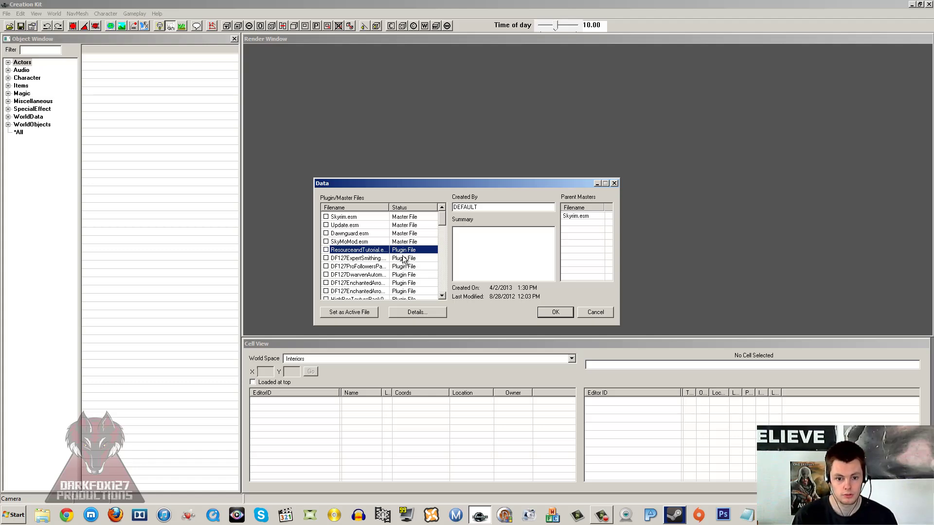
click(357, 217)
key(Down)
key(Down)
key(Down)
key(Down)
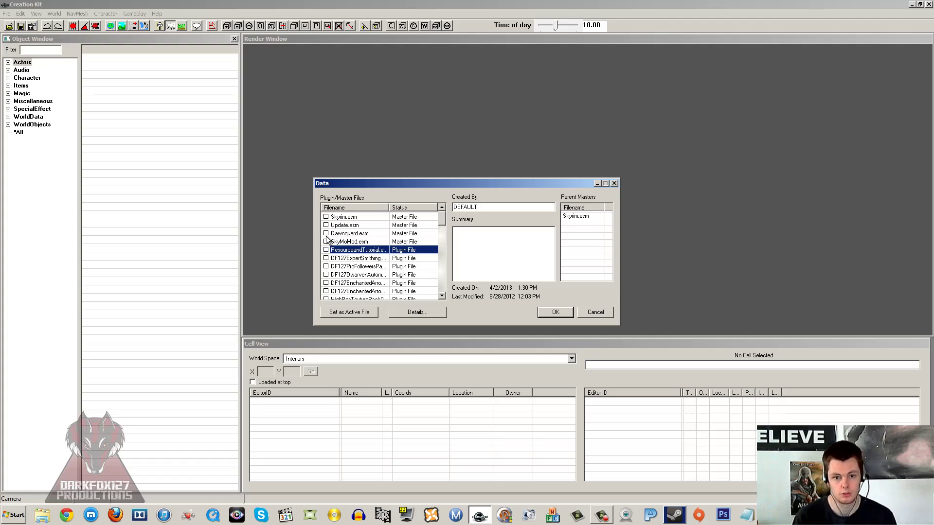
click(358, 259)
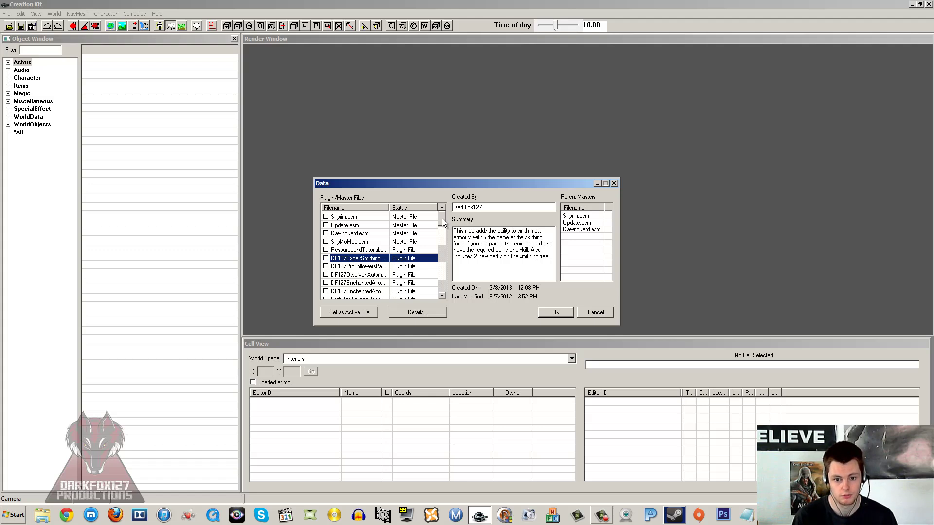
click(396, 234)
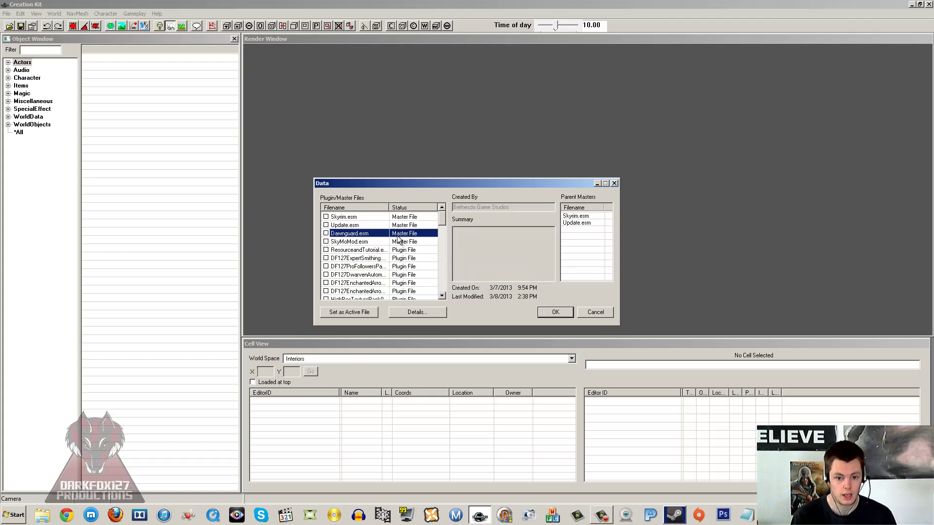
click(397, 217)
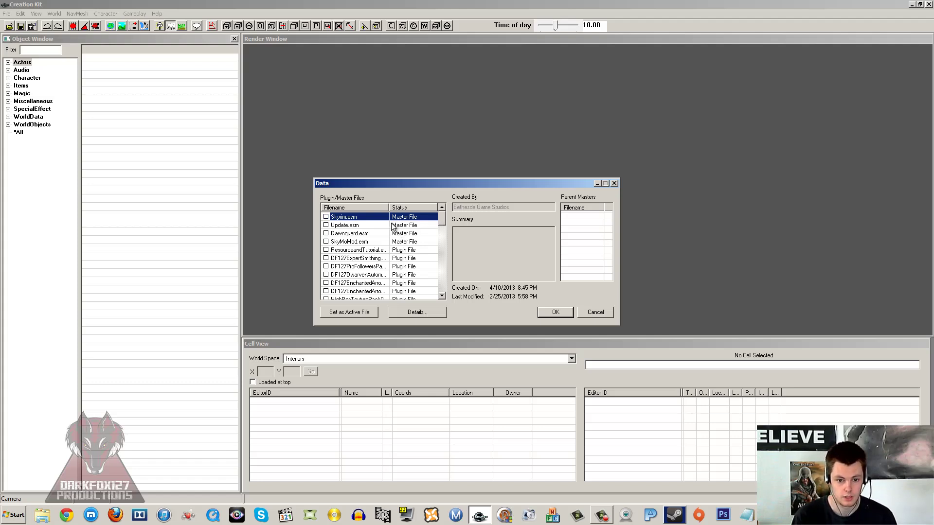
Step: Check Skyrim.esm for loading, and check then uncheck Update.esm
double_click(366, 219)
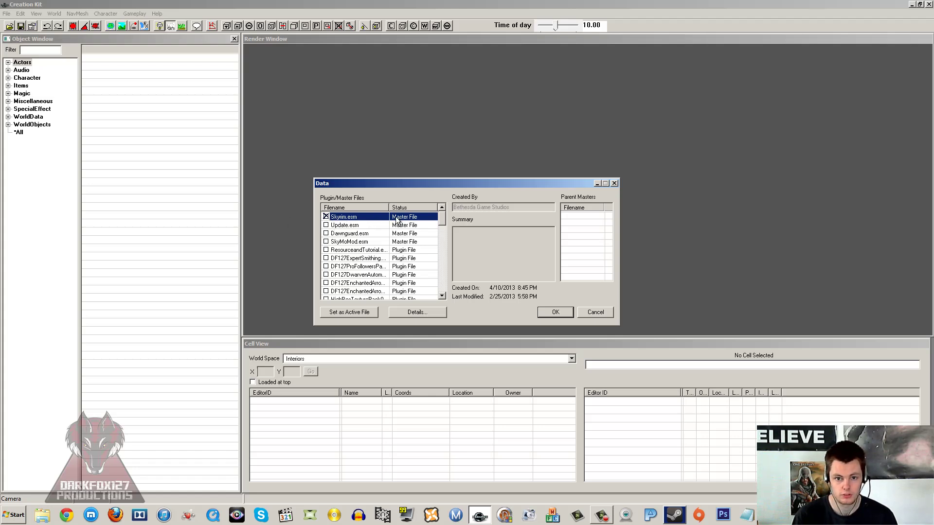
click(360, 226)
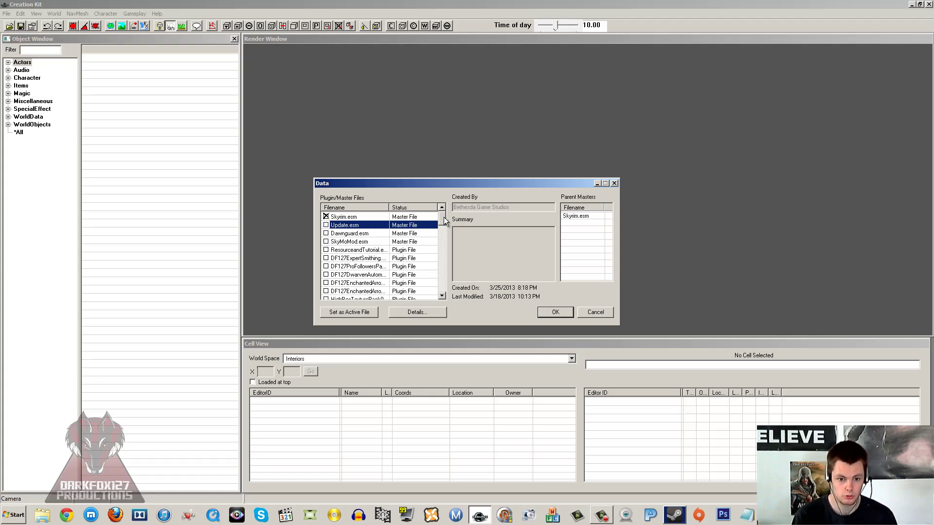
double_click(360, 227)
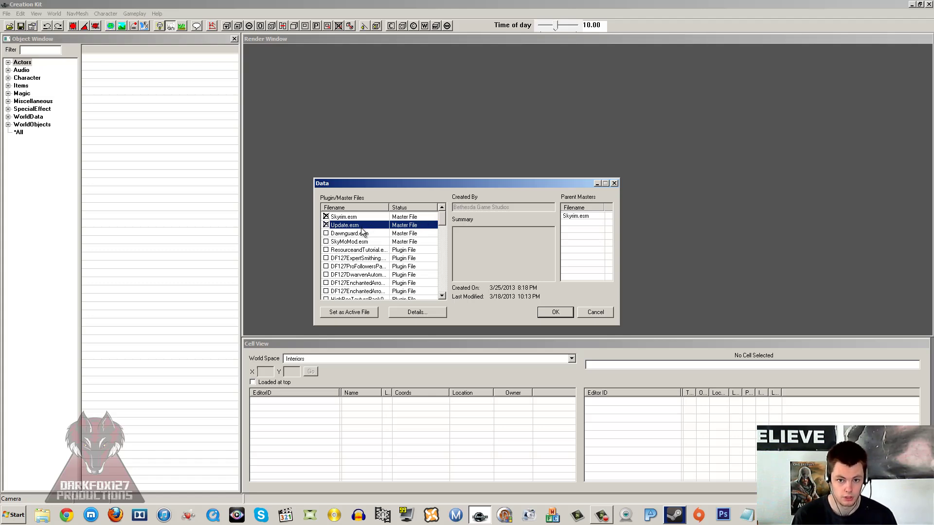
double_click(339, 227)
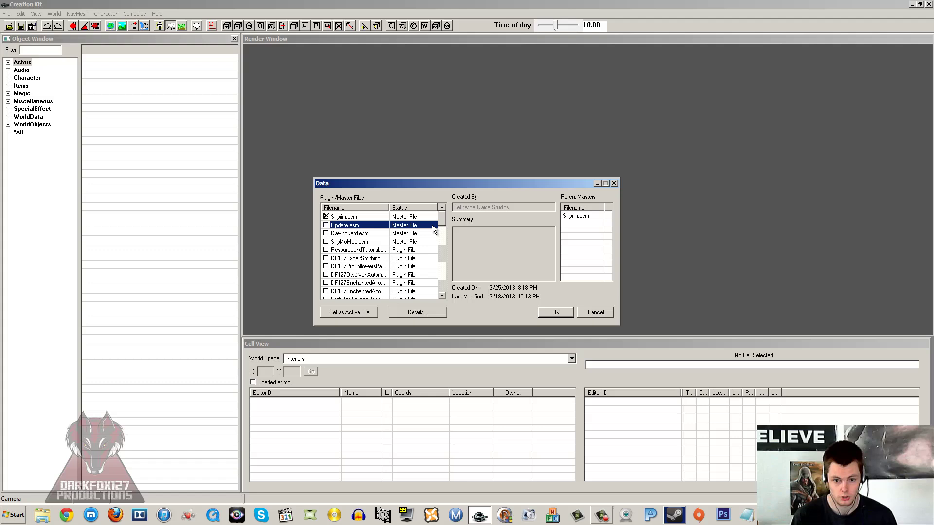
click(411, 217)
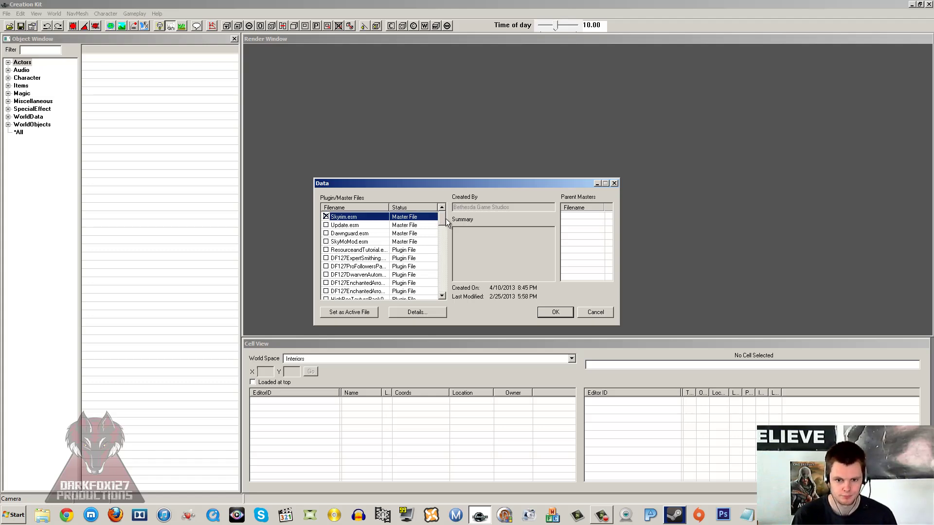
Step: Check the Millwater Retreat plugin and set it as the Active File
drag(445, 218, 375, 286)
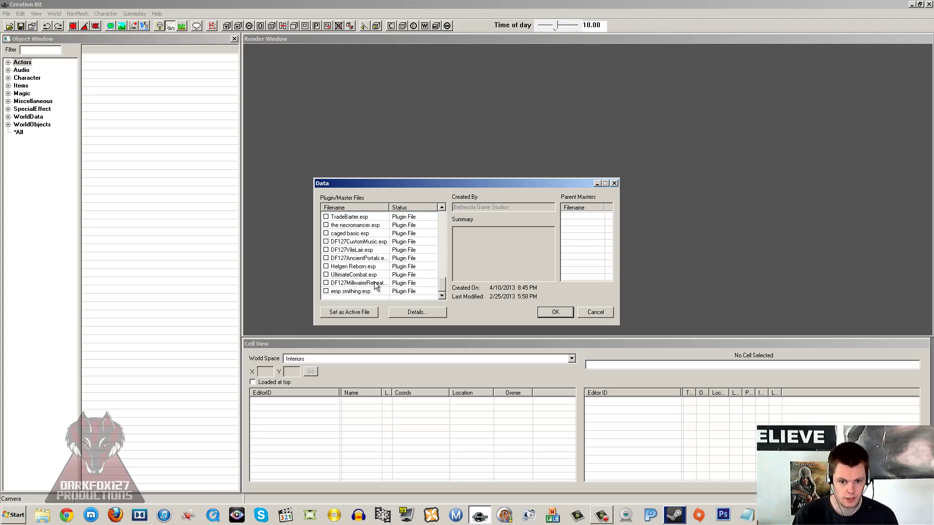
click(376, 284)
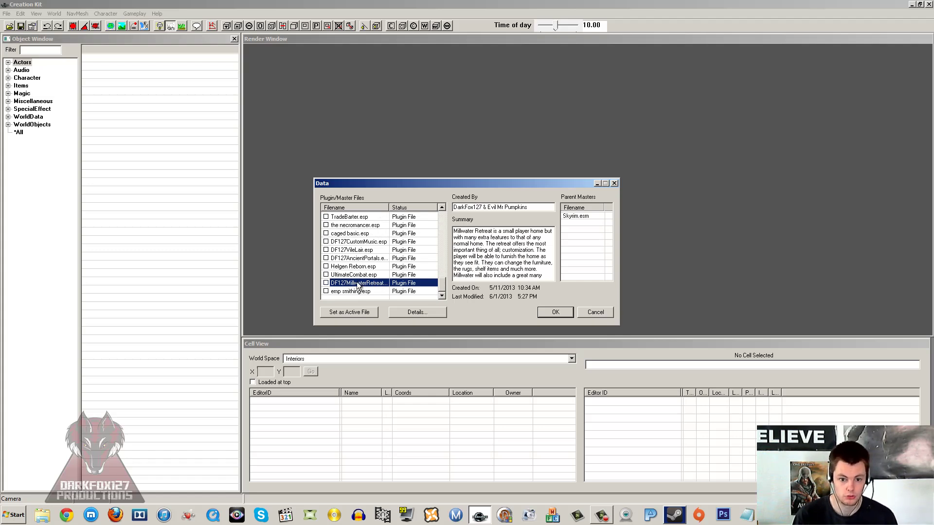
click(352, 276)
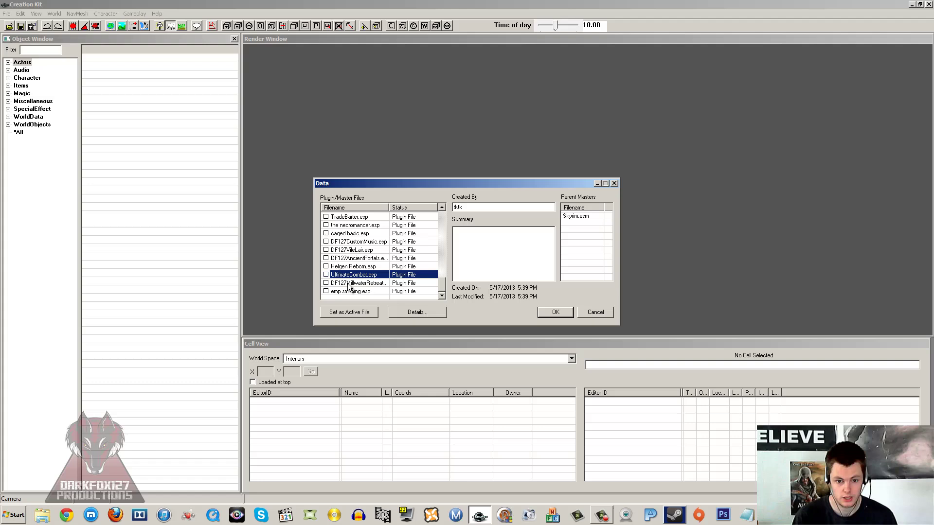
double_click(348, 283)
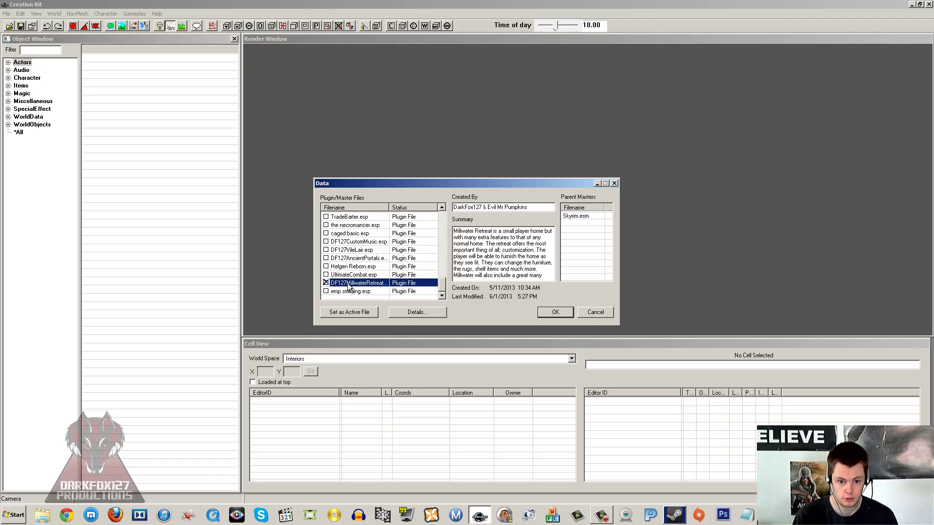
click(365, 314)
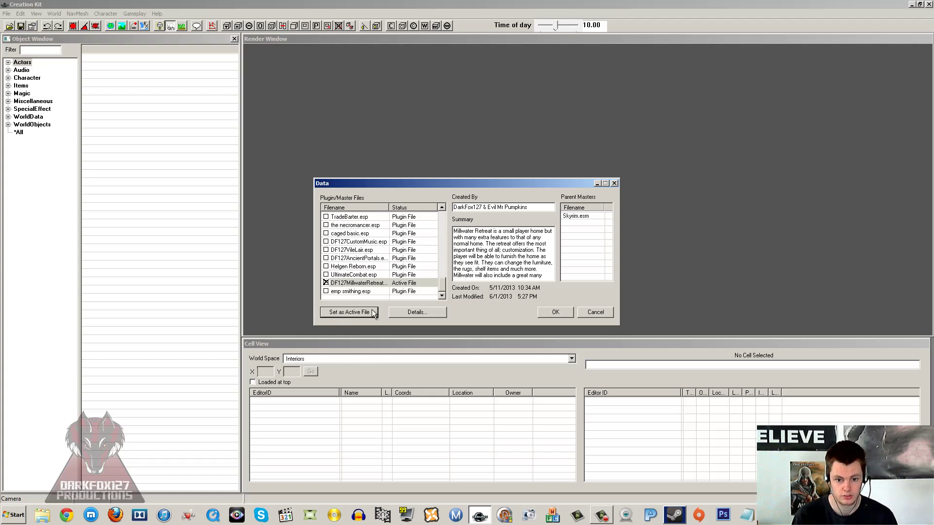
Step: Reselect Millwater Retreat and scroll back up to the Skyrim.esm entry
click(368, 285)
click(367, 275)
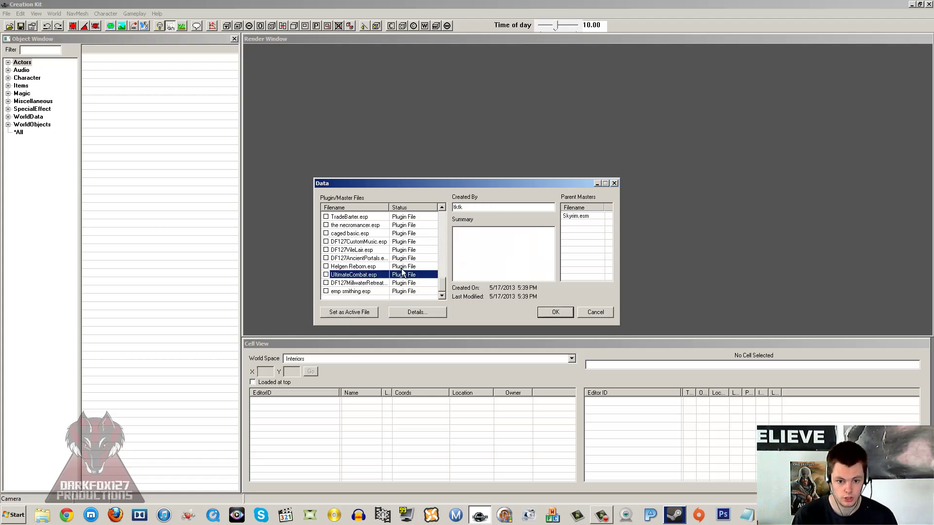
scroll(394, 276, up, 5)
scroll(394, 275, up, 6)
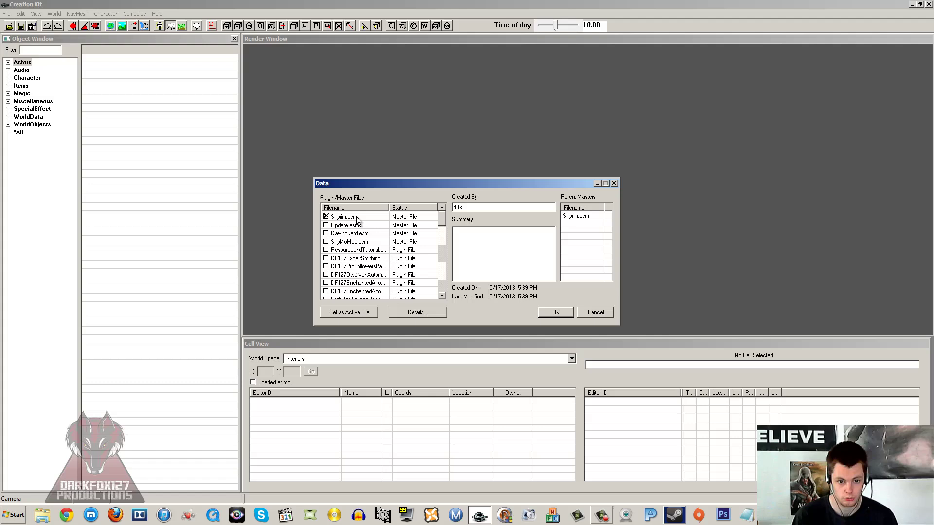
click(356, 217)
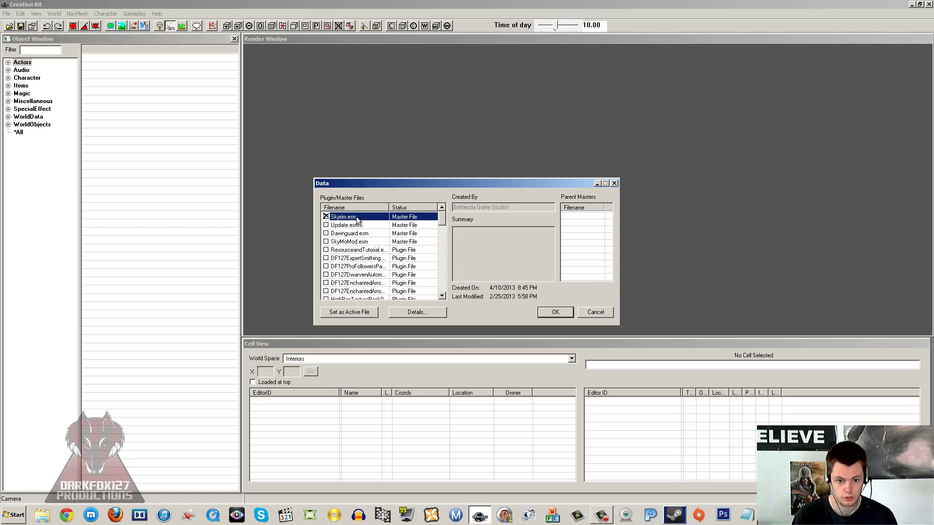
Step: Confirm the data file choice and accept all loading warnings with Yes to all
click(551, 314)
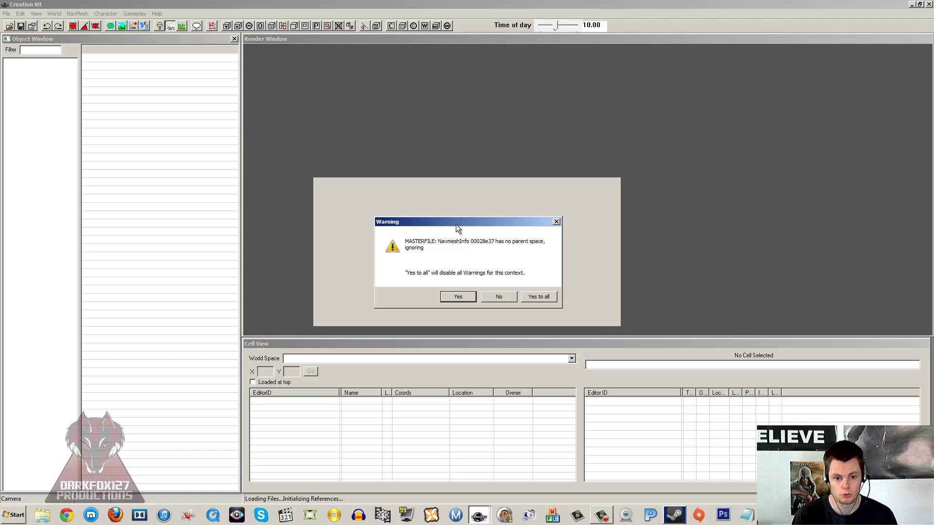
click(539, 297)
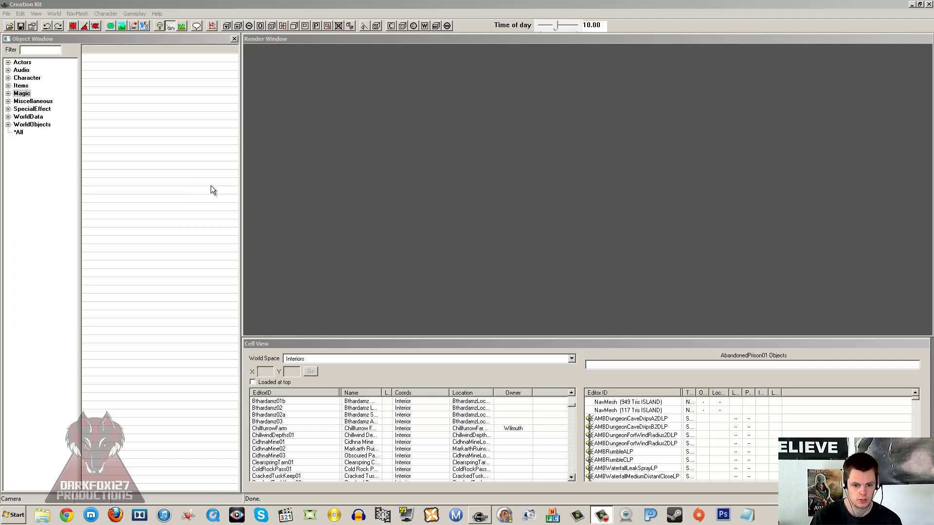
Step: List the CidhnaMine01 cell's objects and keep Interiors as the Cell View world space
click(336, 442)
scroll(360, 424, down, 5)
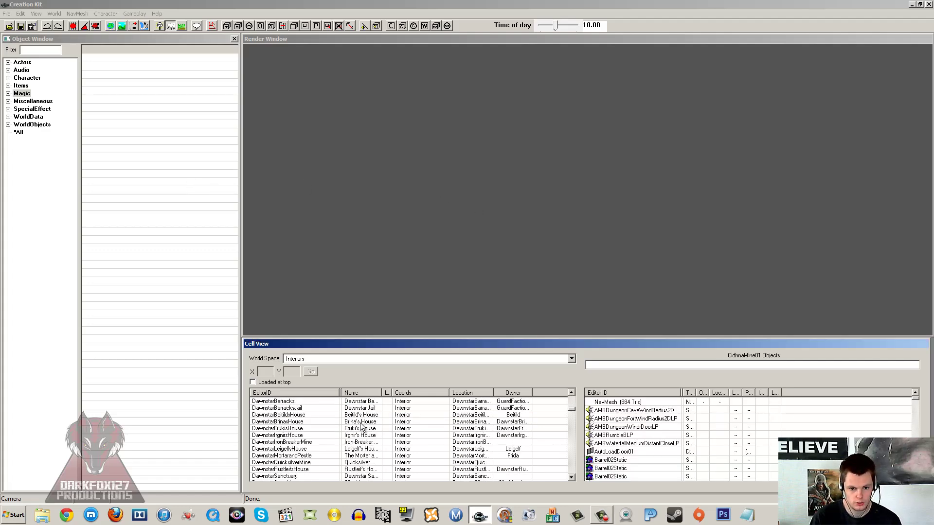
scroll(360, 426, down, 10)
click(381, 361)
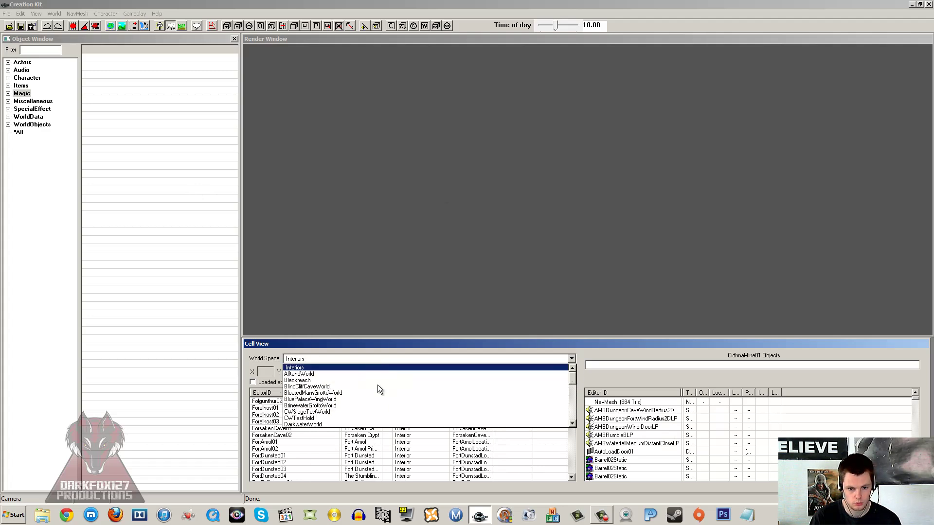
click(360, 359)
Step: Browse the Collision Layer records under Miscellaneous and the MiscItem records under Items
click(93, 101)
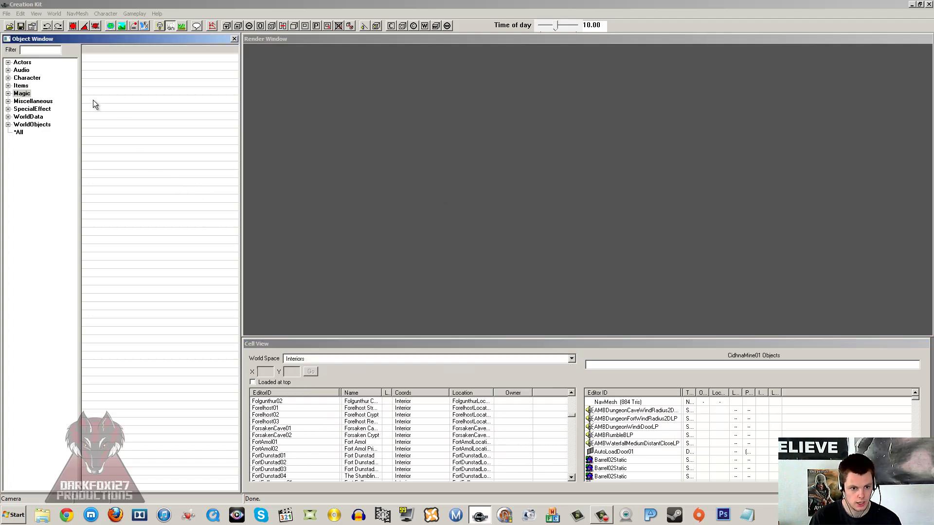
click(30, 101)
click(8, 101)
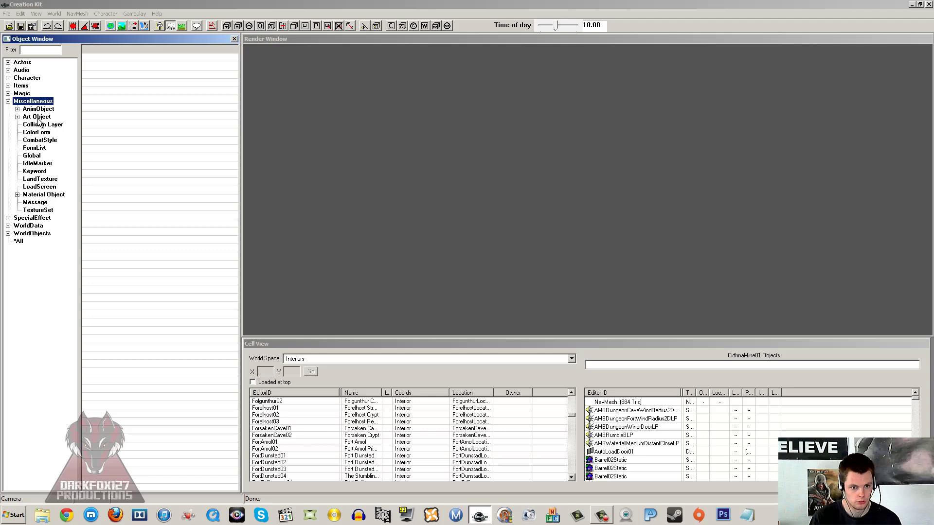
click(34, 125)
click(8, 102)
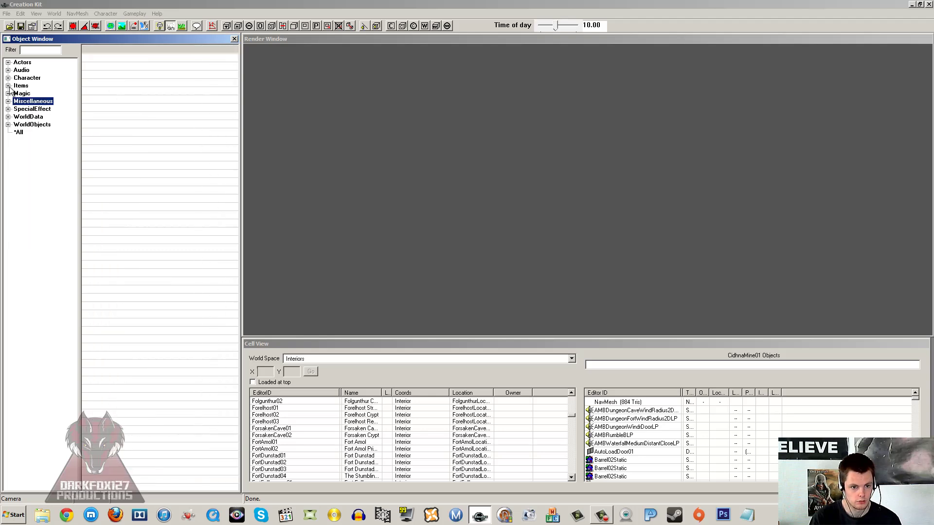
click(8, 86)
click(32, 156)
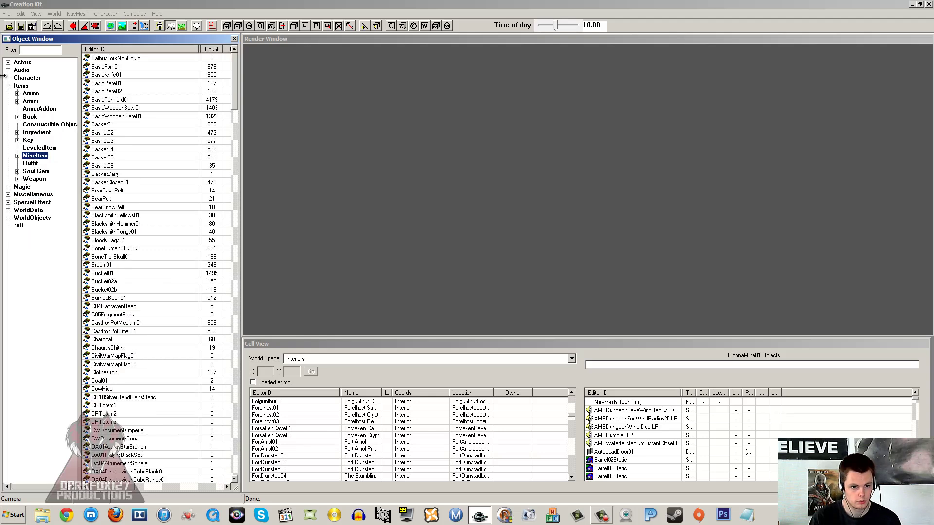
click(8, 86)
Step: Expand the Actors category and select a couple of actor records
click(7, 62)
click(18, 70)
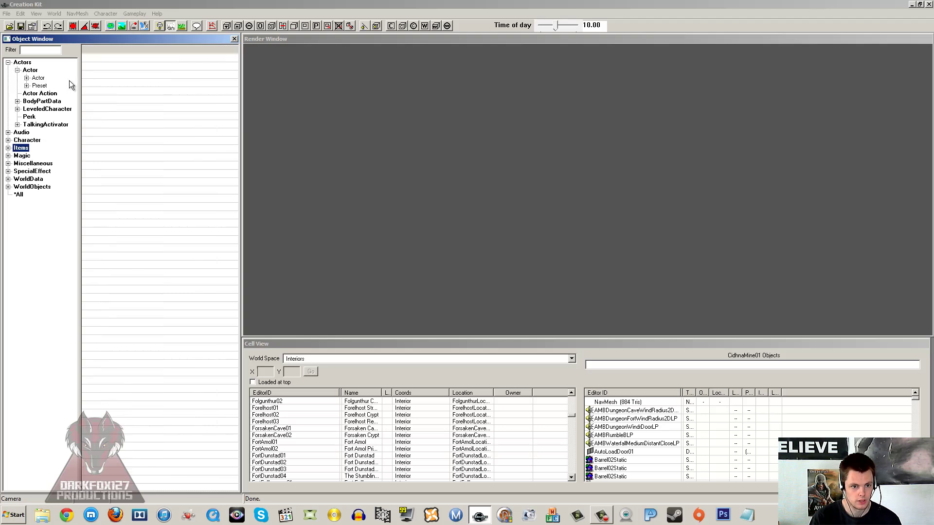
click(18, 70)
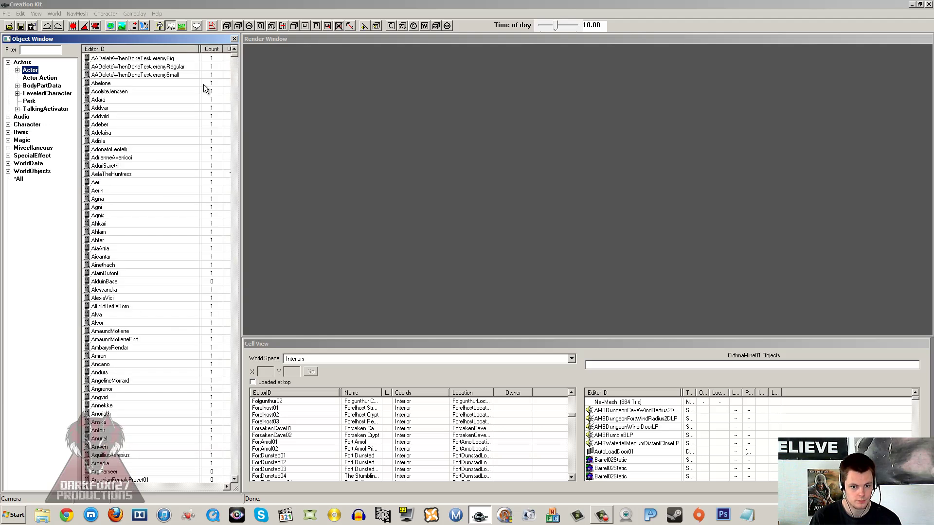
click(194, 99)
click(141, 223)
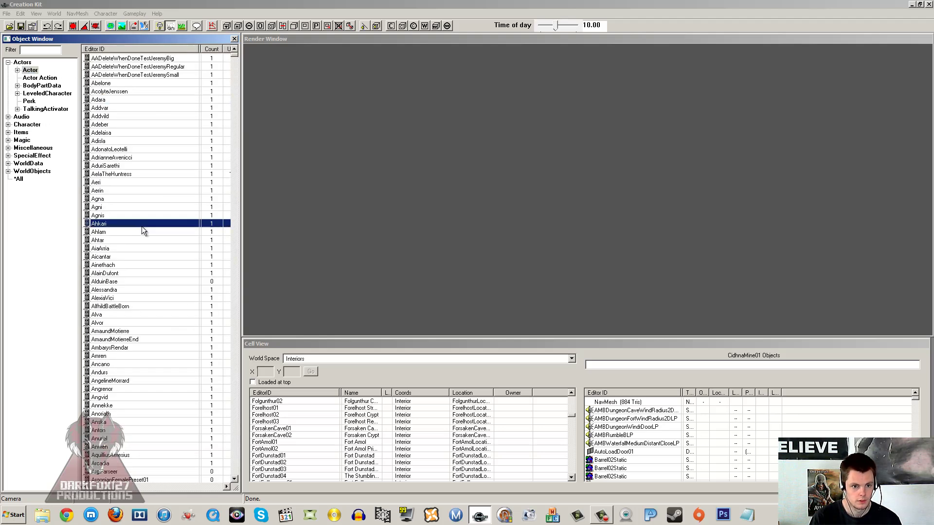
click(8, 62)
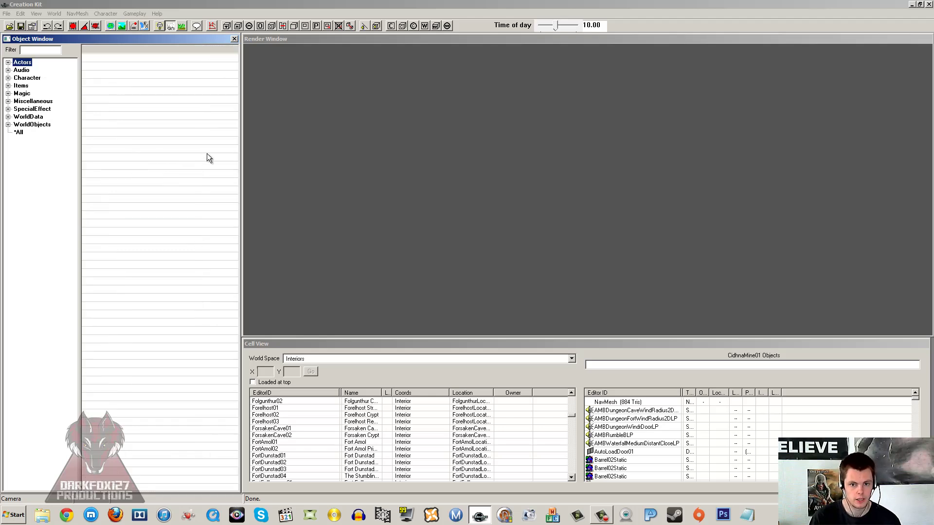
Step: Browse the Forelhost03 and FortAmol01 cells, then list FortDunstad01's objects
click(354, 175)
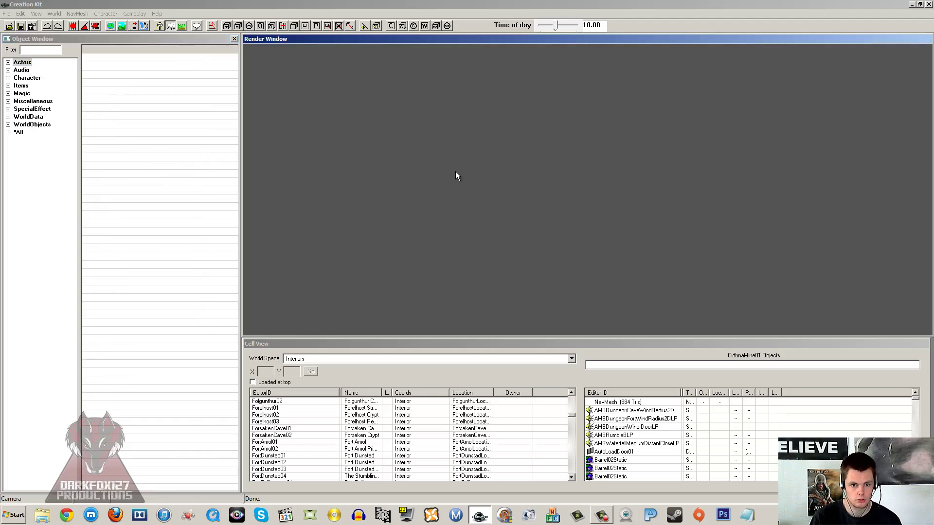
click(360, 421)
click(370, 442)
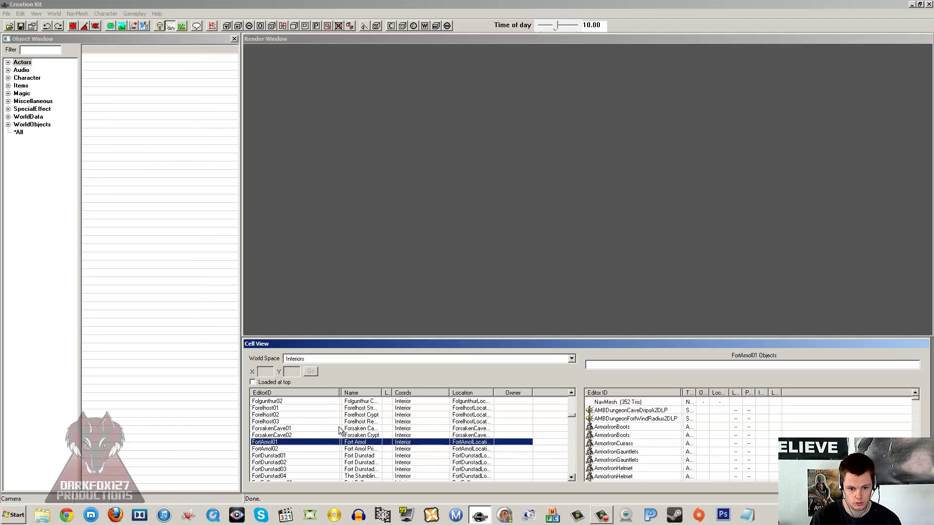
click(362, 421)
click(776, 419)
scroll(705, 427, down, 5)
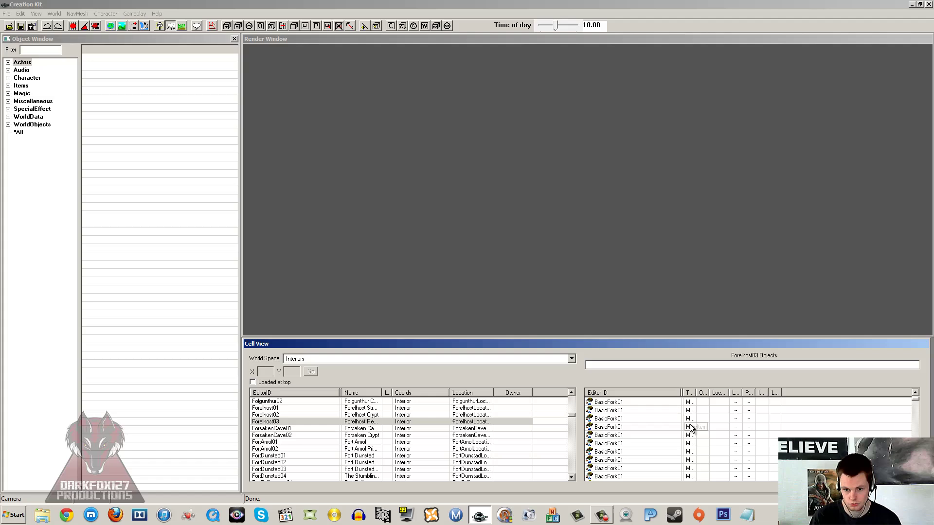
scroll(716, 426, up, 5)
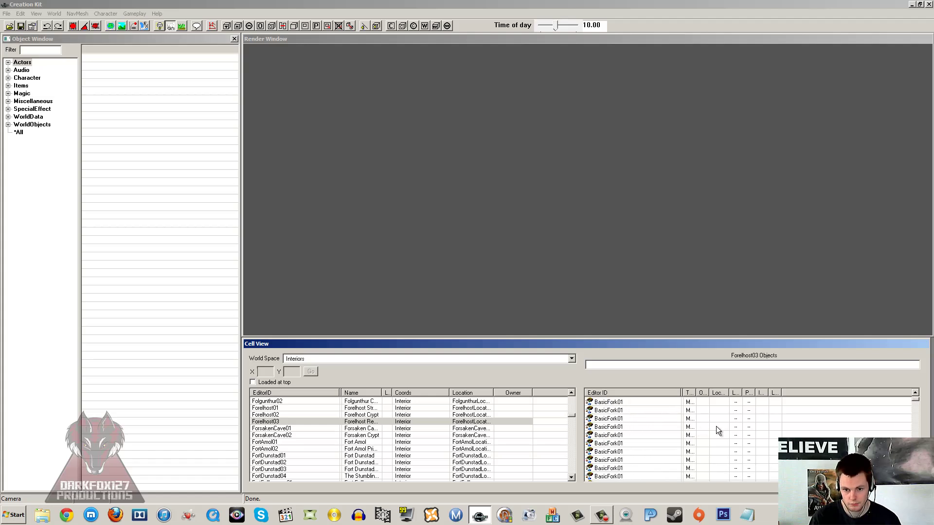
click(159, 103)
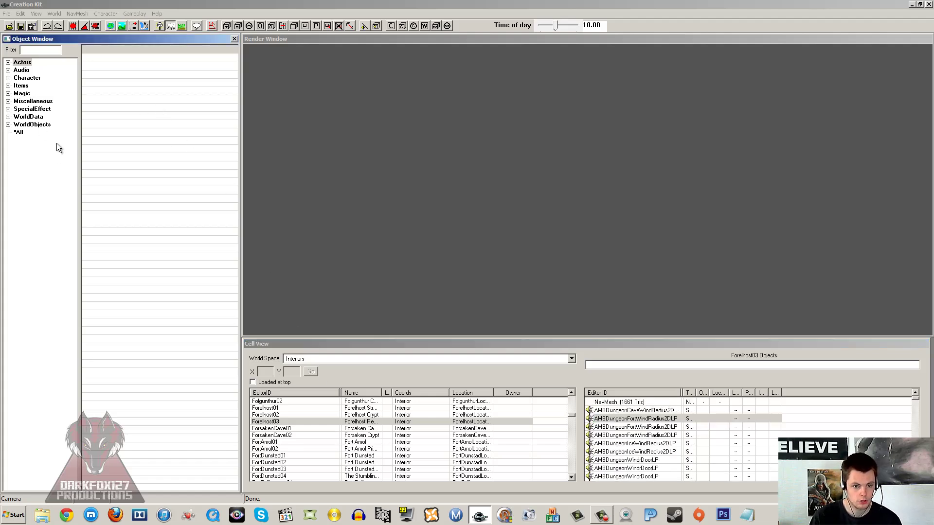
click(410, 173)
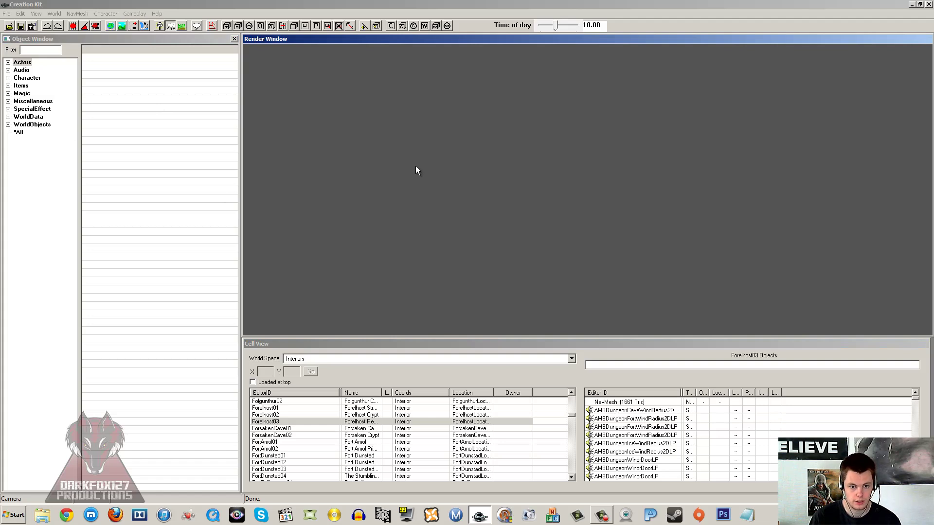
click(296, 456)
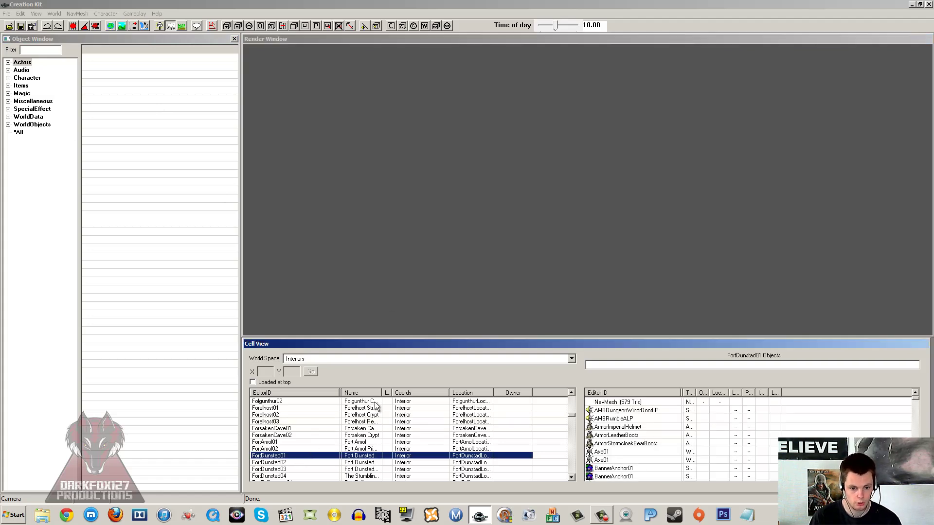
Step: Load the WarehouseAmbushes cell into the render window, accepting all warnings with Yes to all
key(w)
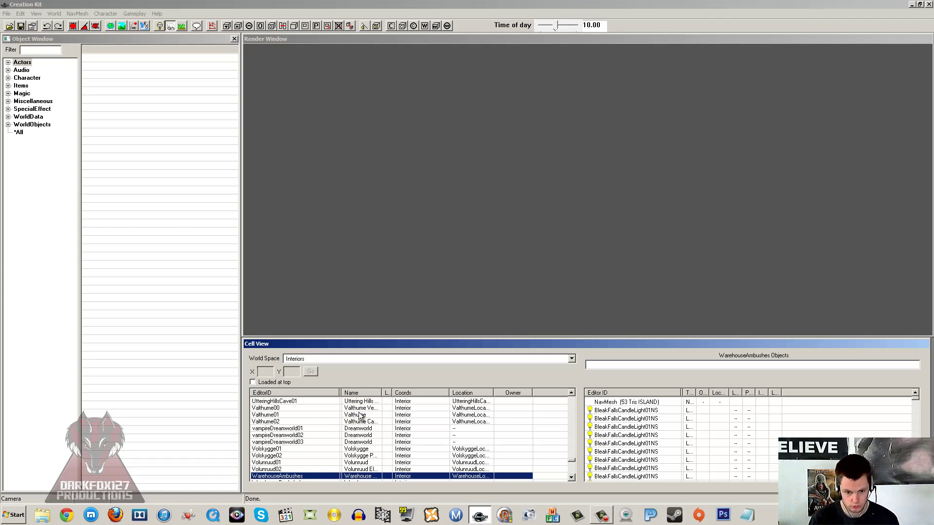
key(Down)
key(Up)
key(Return)
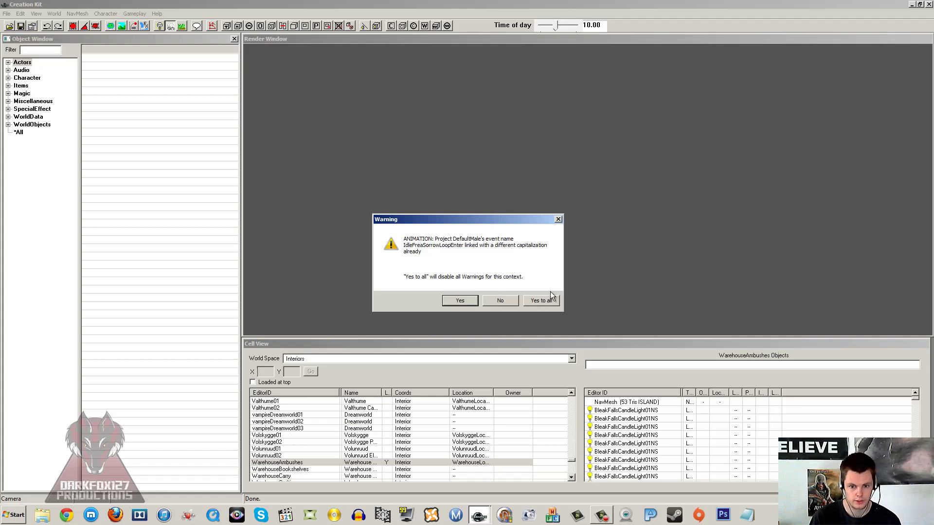
click(546, 302)
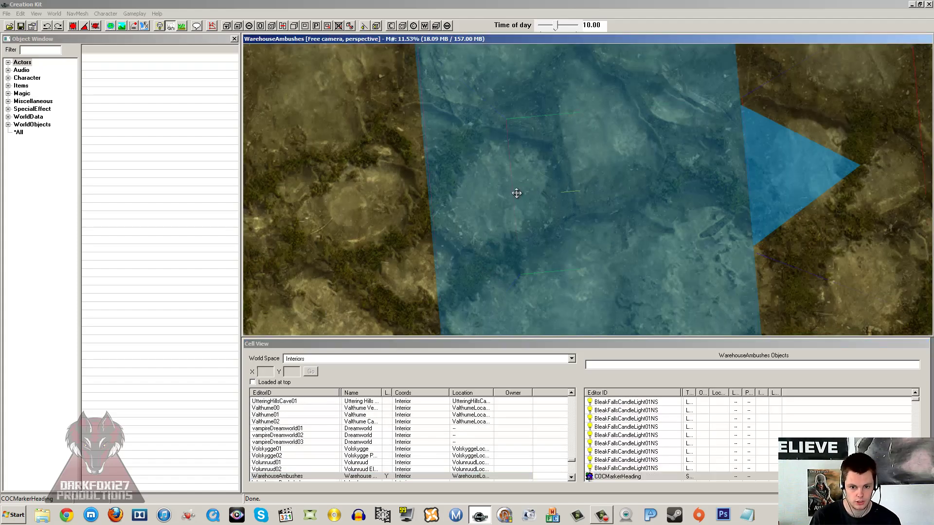
Step: Tilt the camera into perspective and select the blue trigger box and COCMarkerHeading marker
scroll(515, 192, down, 10)
mouse_move(543, 220)
shift+middle_down()
mouse_move(470, 131)
mouse_move(479, 183)
mouse_move(466, 142)
mouse_move(520, 150)
shift+middle_up()
mouse_move(521, 212)
shift+middle_down()
mouse_move(553, 218)
mouse_move(560, 203)
shift+middle_up()
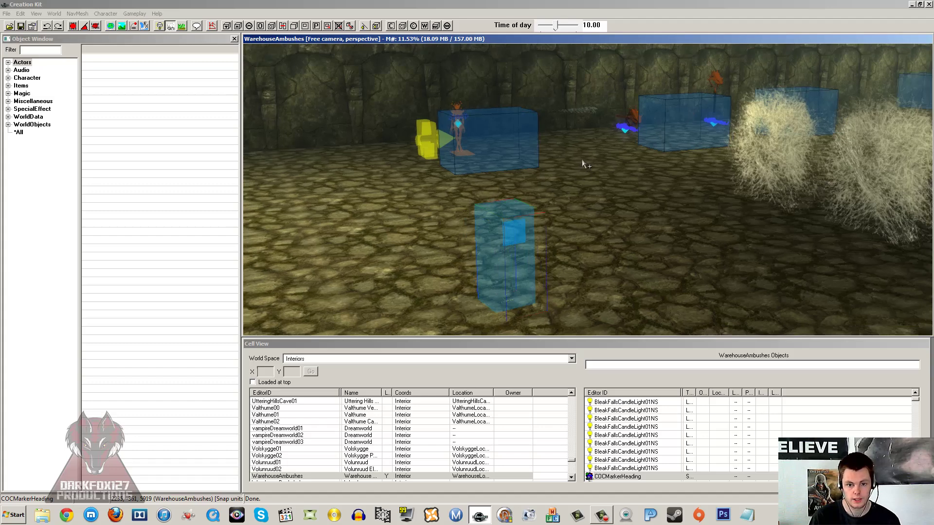
click(510, 149)
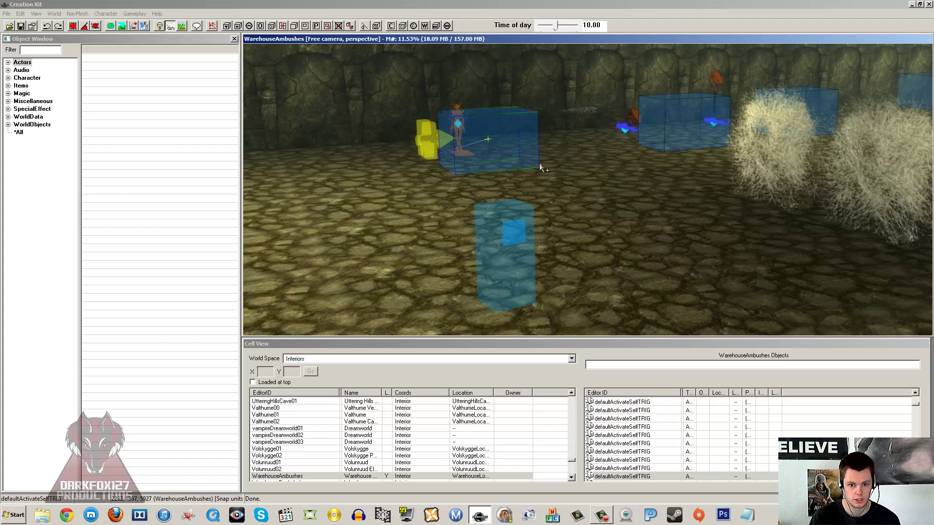
shift+middle_drag(537, 165, 655, 167)
click(446, 234)
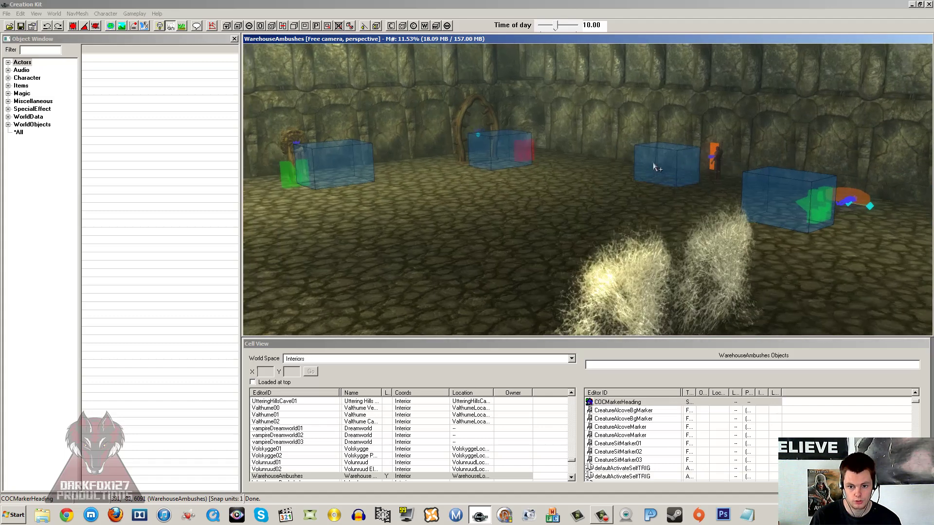
click(654, 167)
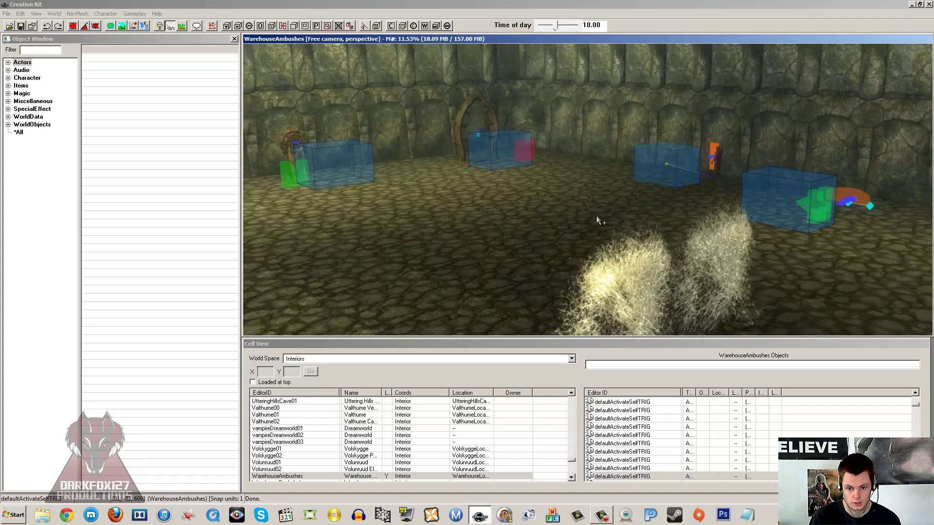
scroll(597, 220, up, 3)
click(8, 85)
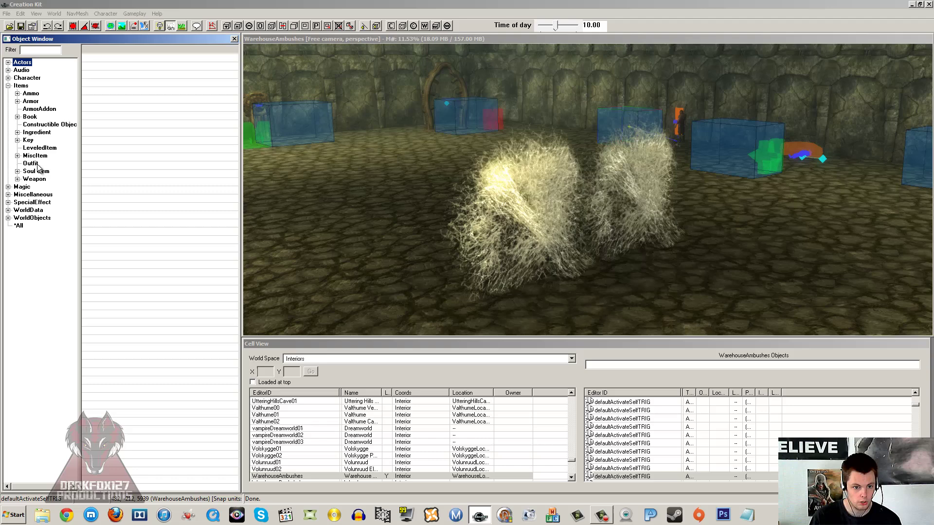
click(34, 172)
click(128, 158)
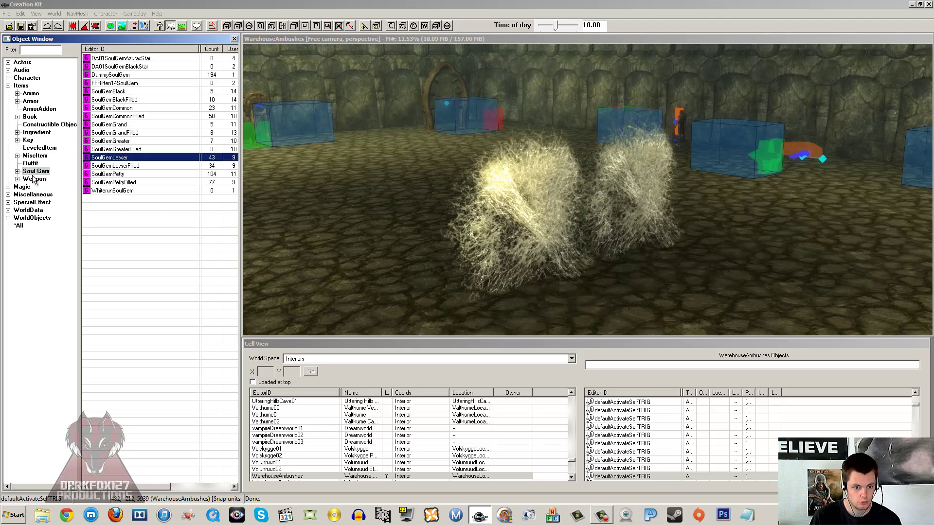
click(33, 179)
click(138, 175)
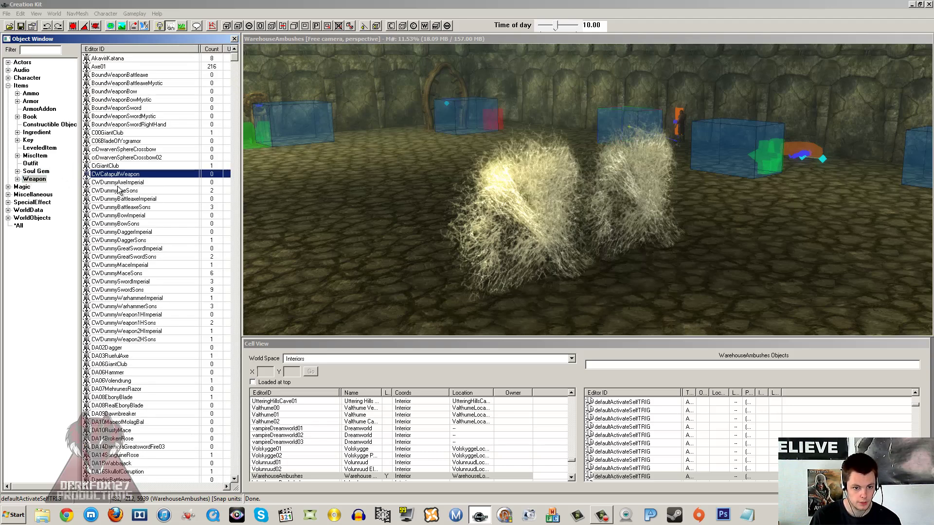
drag(119, 183, 368, 156)
click(426, 181)
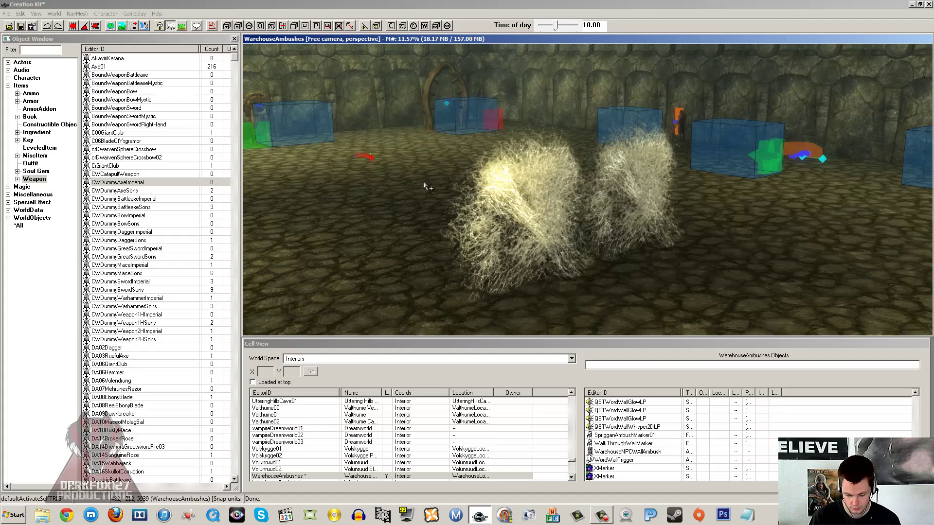
scroll(432, 210, down, 3)
middle_drag(431, 206, 575, 194)
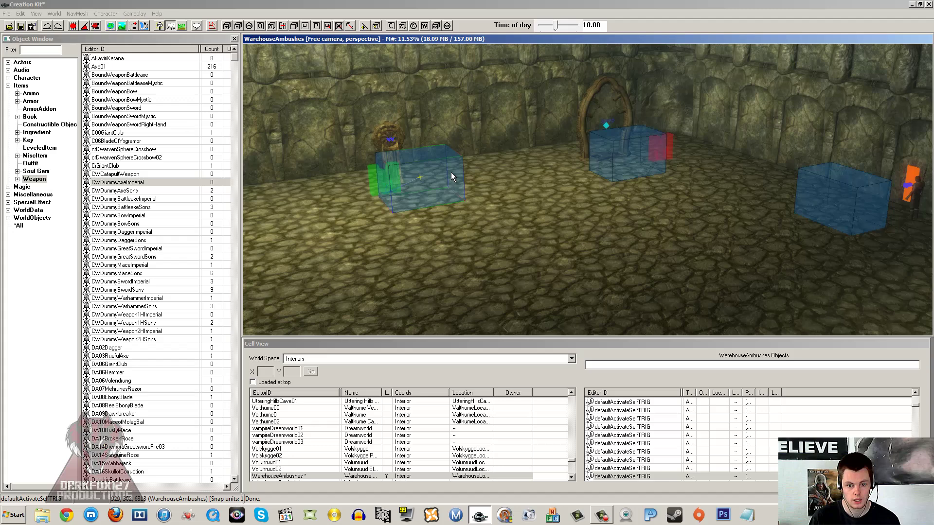
shift+middle_drag(451, 173, 497, 181)
click(498, 178)
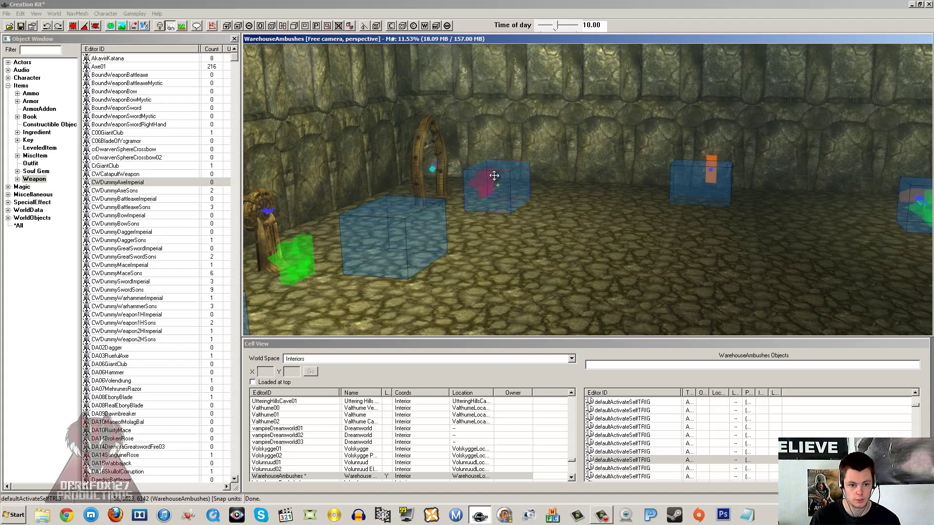
Step: Move the time of day slider from 10.00 to 16.75 and pan across the cell
click(249, 4)
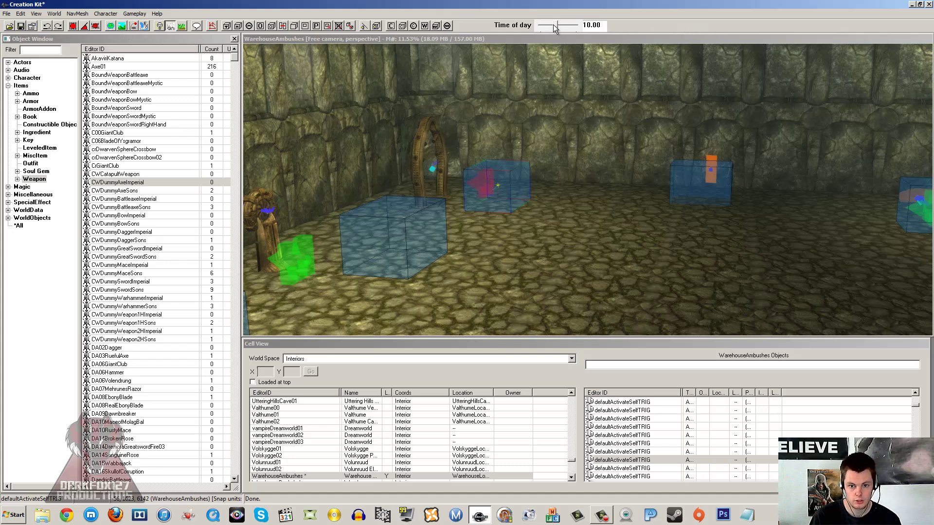
drag(553, 25, 565, 27)
middle_drag(541, 142, 520, 183)
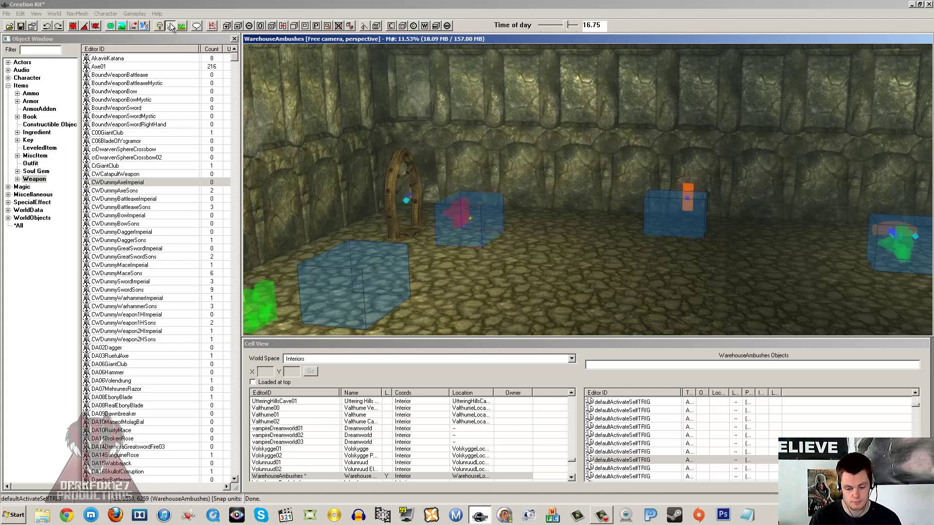
Step: Pan the view again and select the BoundWeaponBowMystic weapon entry
click(171, 26)
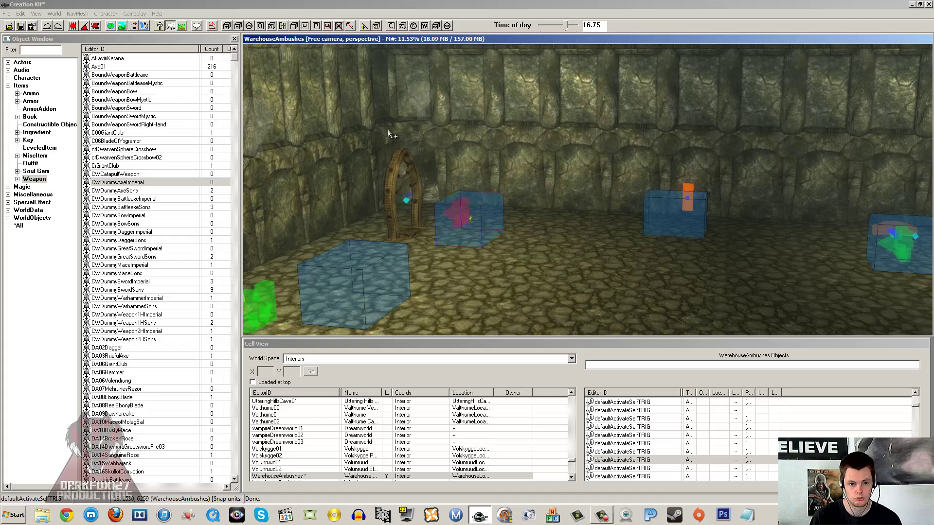
middle_drag(389, 133, 413, 135)
click(130, 99)
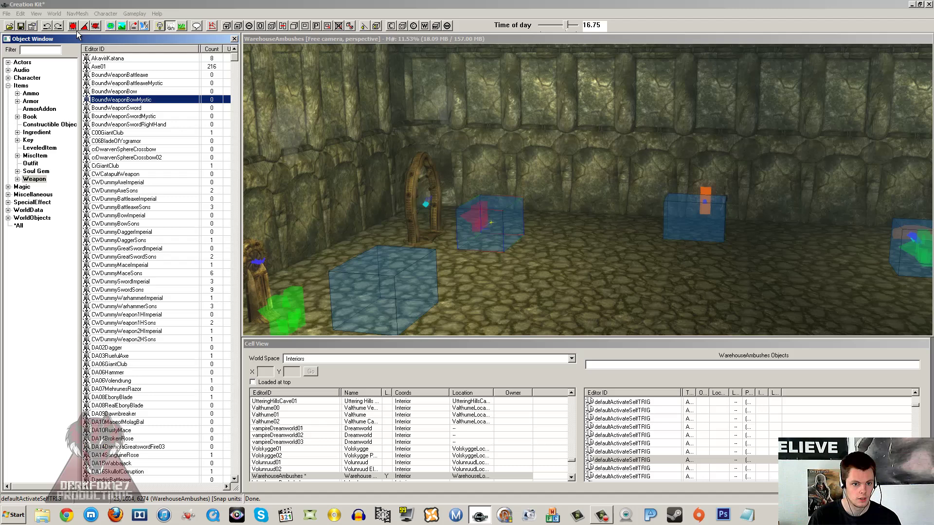
click(21, 27)
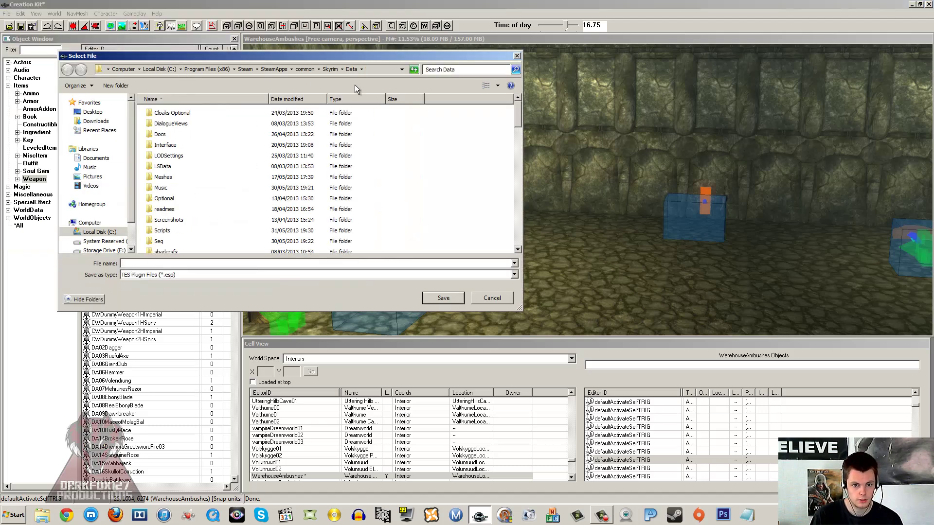
click(370, 71)
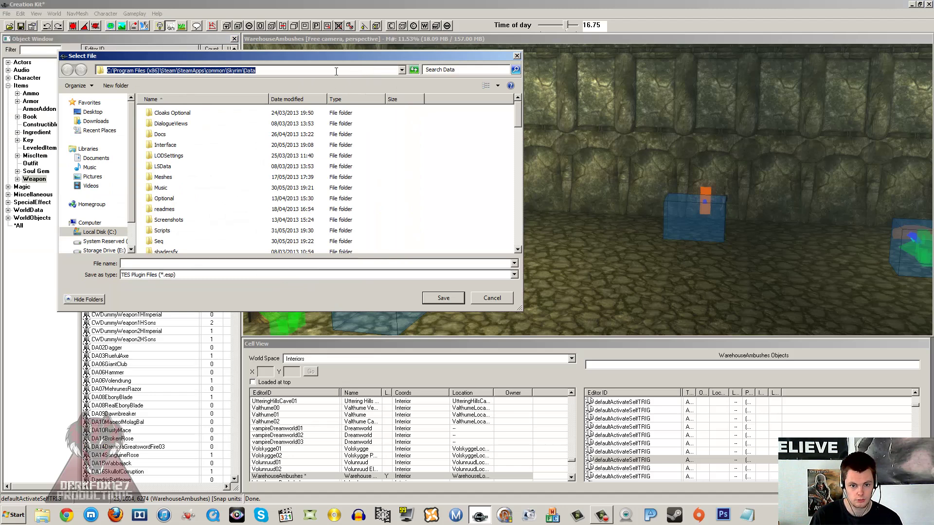
click(421, 174)
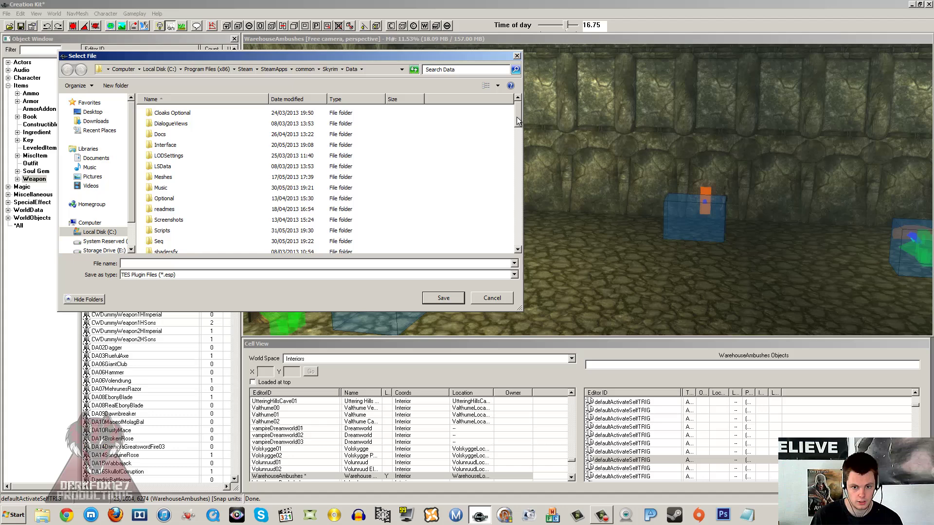
drag(516, 117, 514, 197)
click(217, 182)
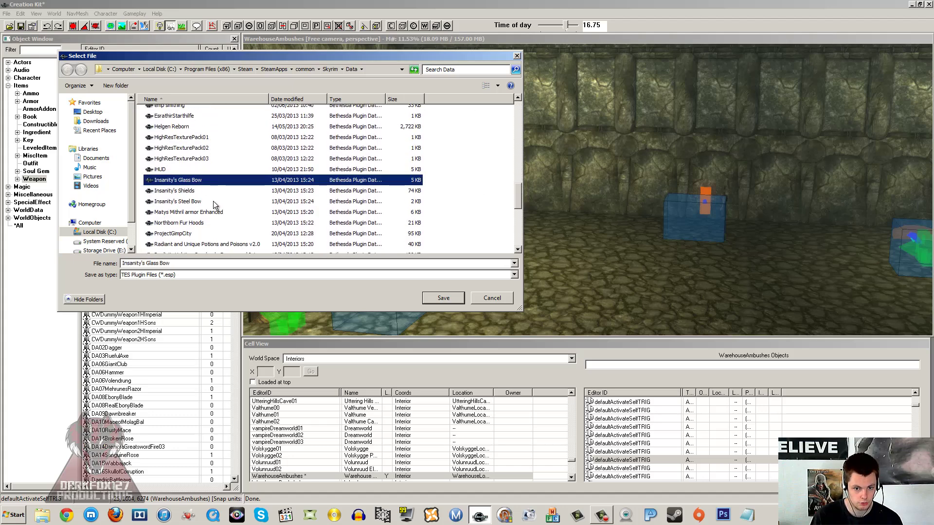
scroll(213, 200, down, 10)
scroll(214, 205, down, 1)
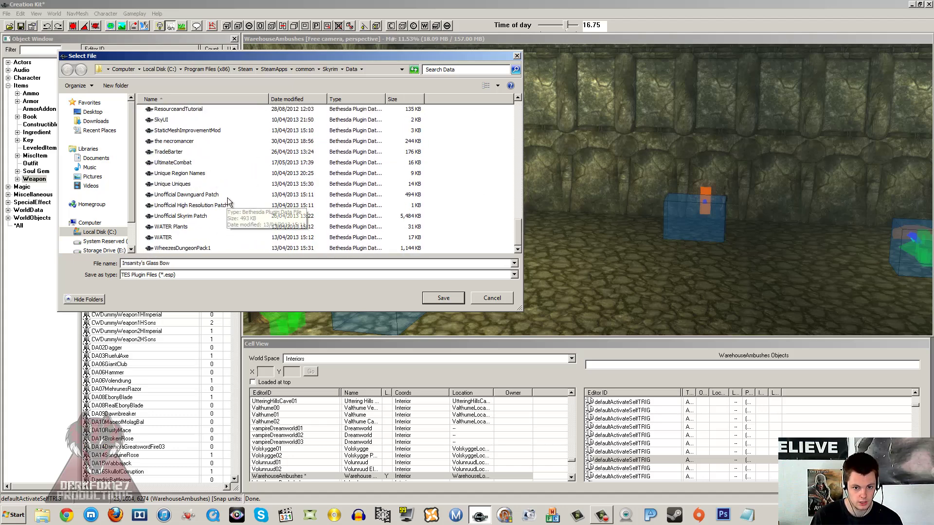
click(196, 194)
scroll(209, 195, up, 10)
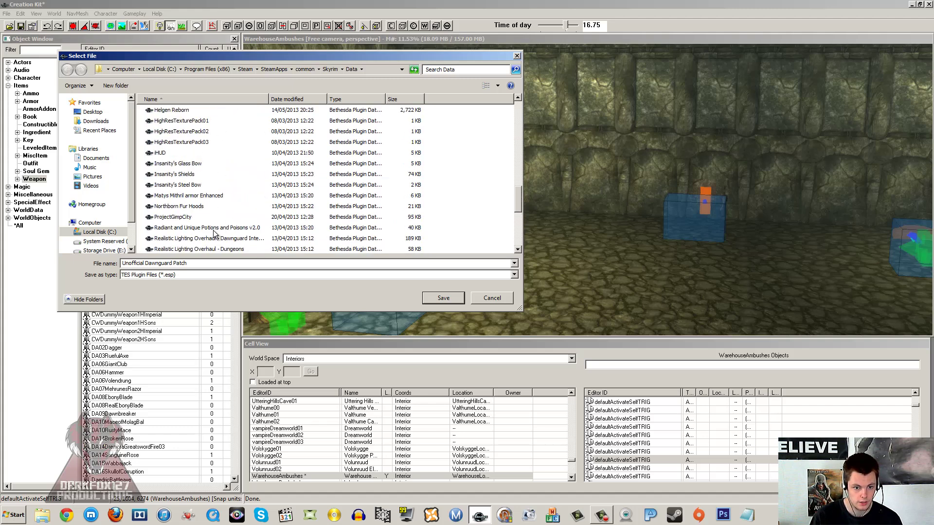
scroll(211, 219, up, 5)
scroll(476, 217, down, 3)
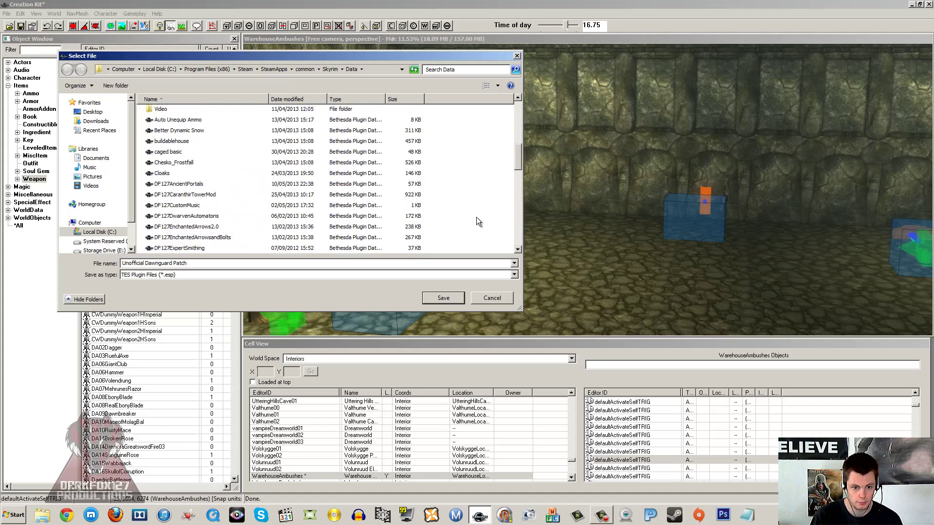
click(213, 262)
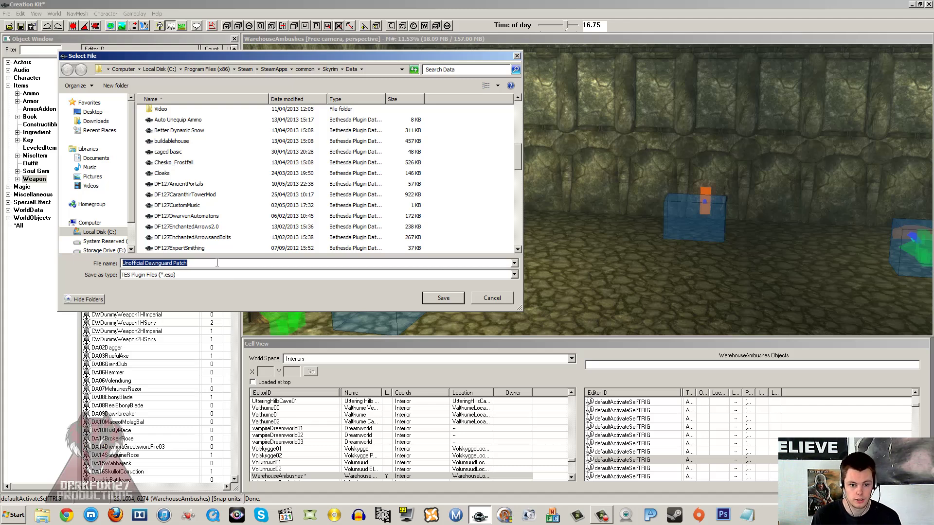
click(469, 235)
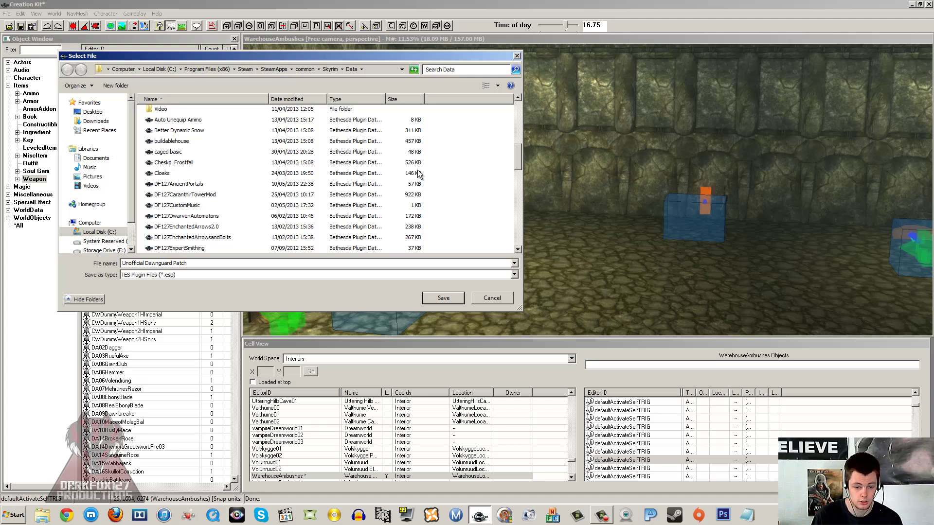
click(492, 298)
middle_drag(619, 290, 582, 278)
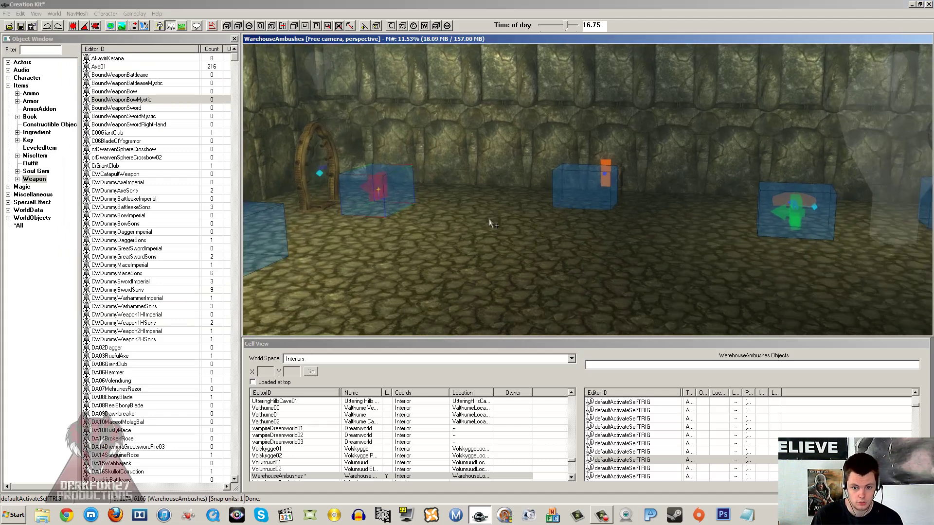
middle_drag(490, 222, 507, 204)
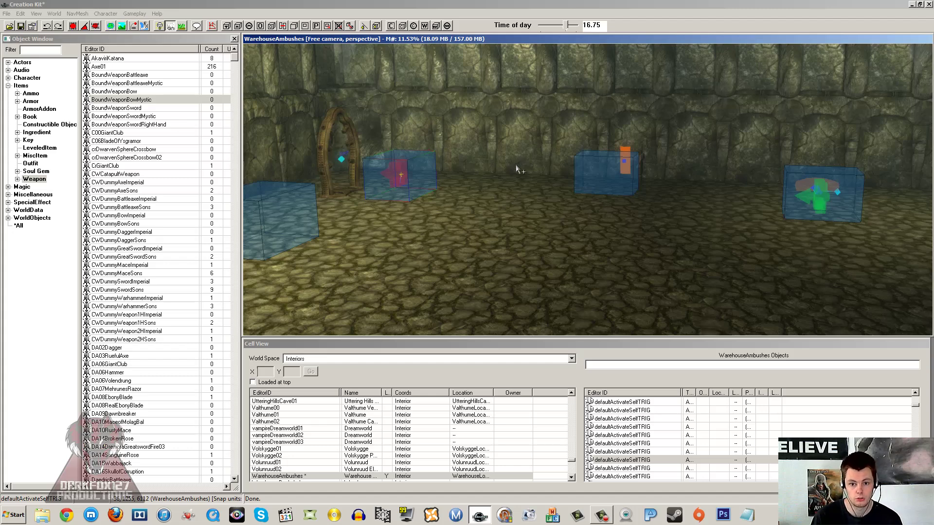
mouse_move(506, 174)
middle_down()
mouse_move(475, 153)
mouse_move(507, 174)
middle_up()
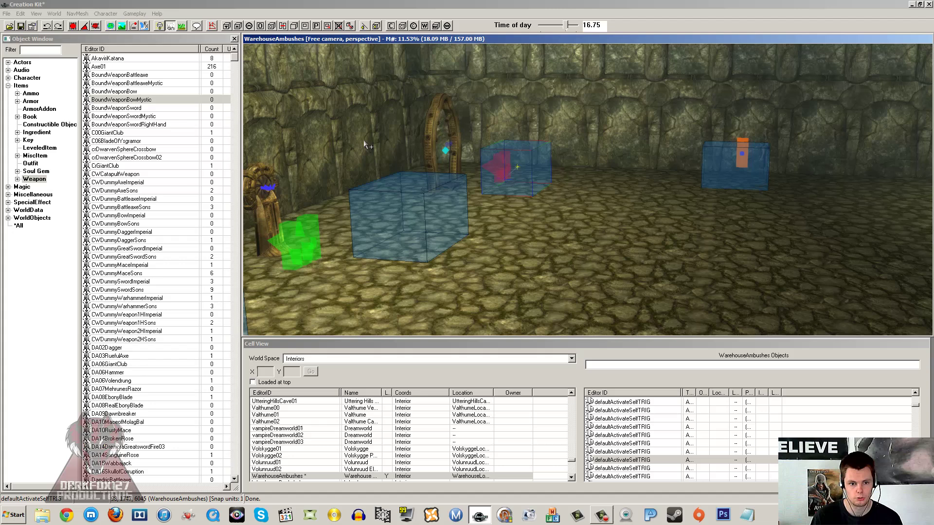
click(224, 2)
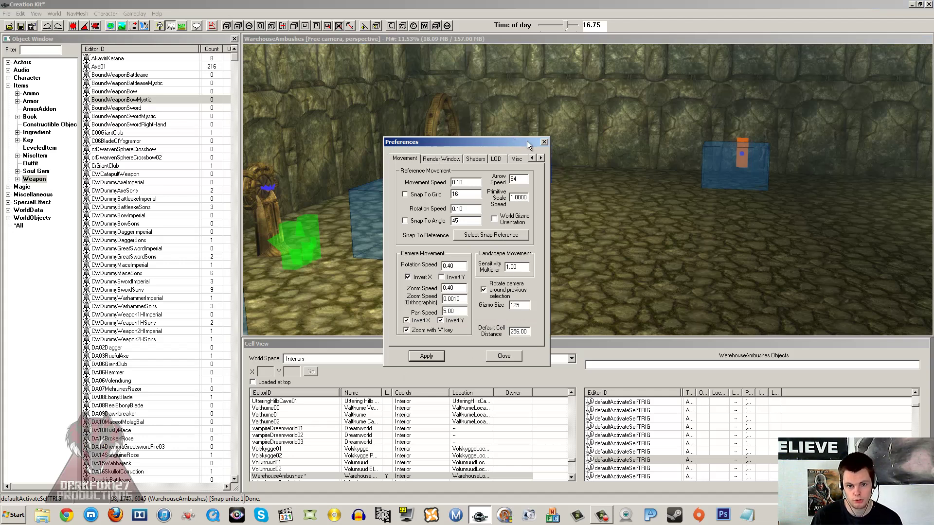
click(543, 142)
middle_drag(481, 155, 508, 224)
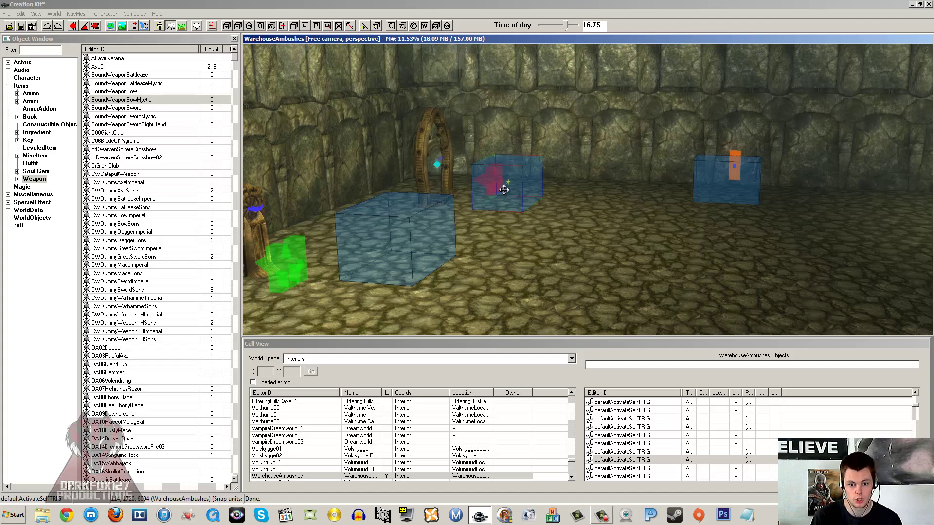
Step: Select the large blue trigger box at the front of WarehouseAmbushes and nudge the camera
click(88, 19)
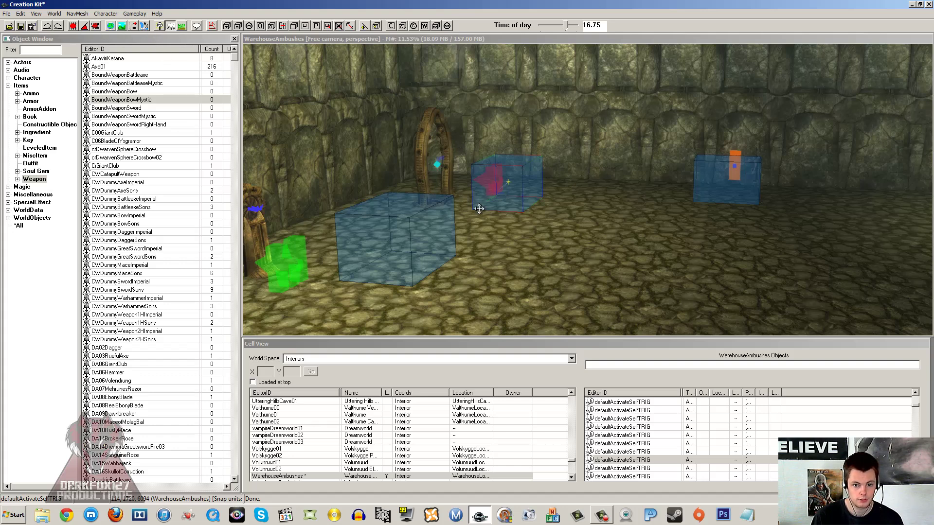
click(430, 215)
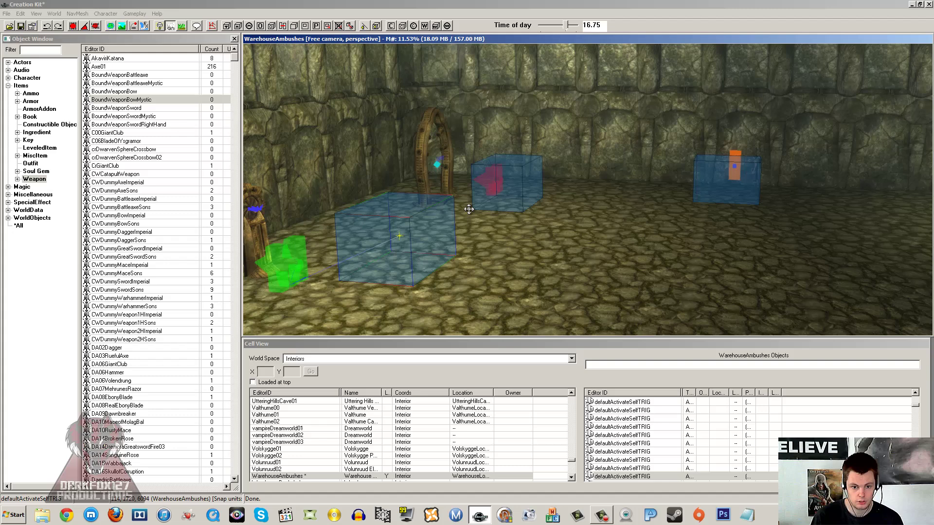
middle_drag(469, 210, 475, 213)
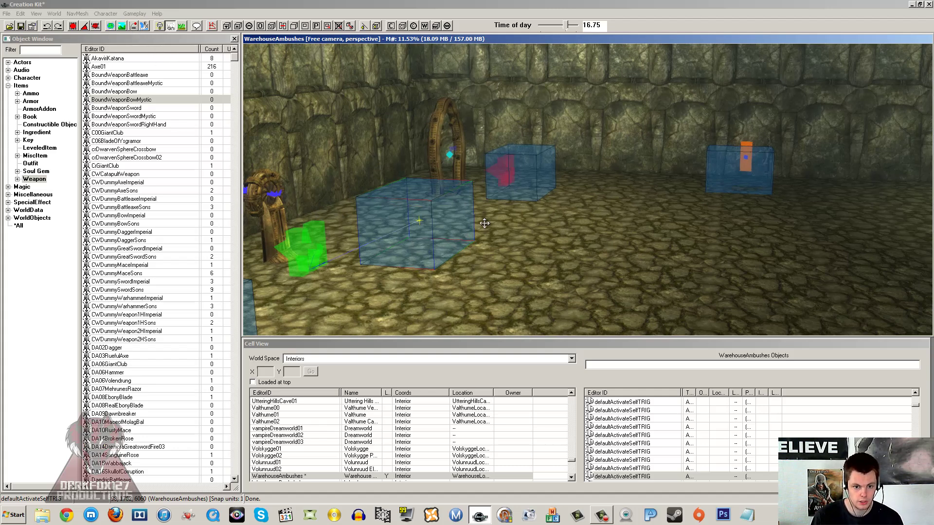
Step: Toggle the lighting button back to flat grey light, turn the camera, and enable sky rendering
click(160, 26)
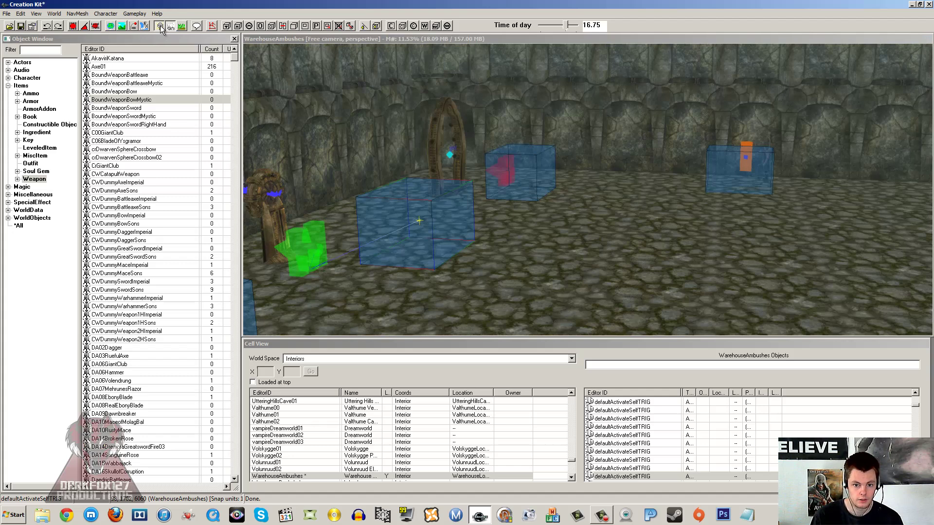
click(160, 28)
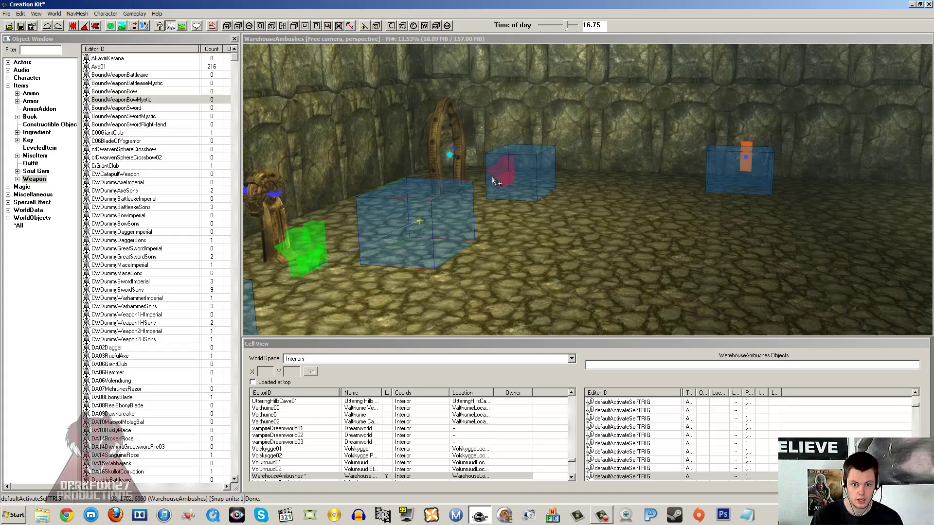
click(160, 25)
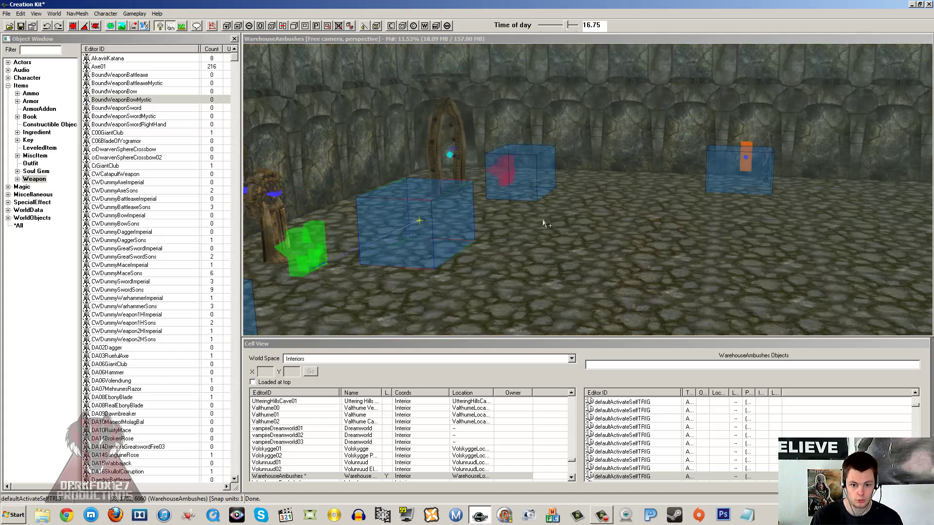
middle_drag(515, 209, 433, 205)
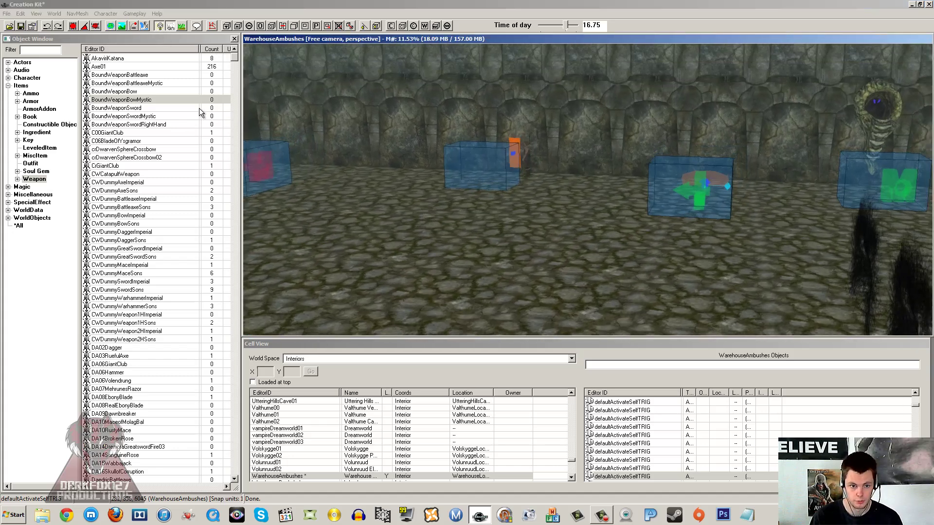
click(170, 26)
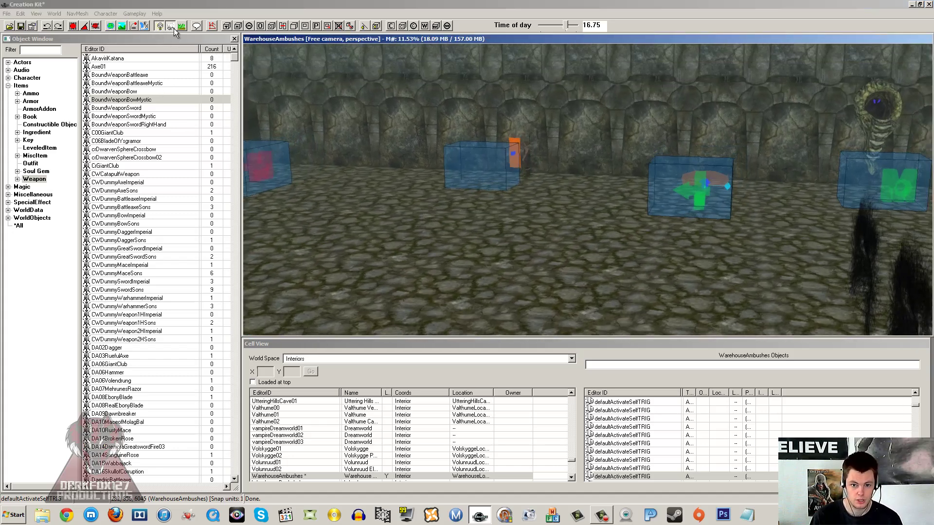
click(209, 9)
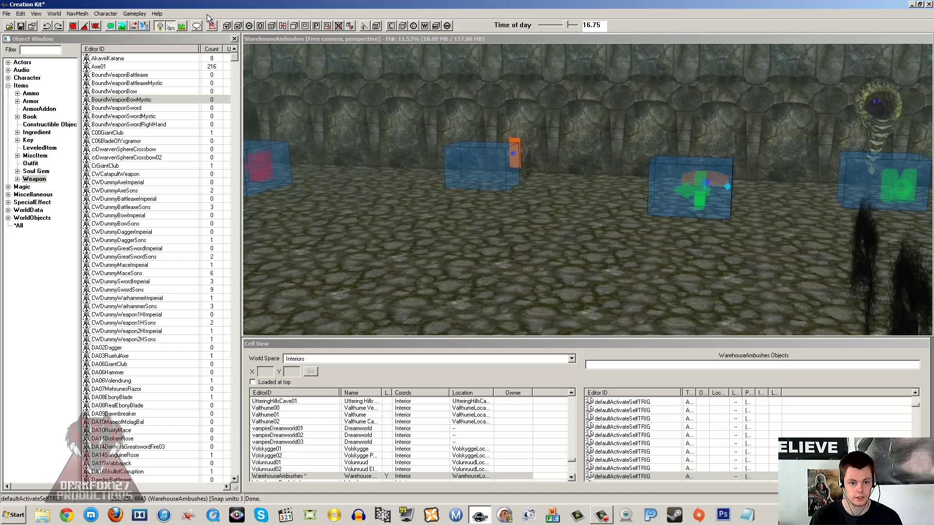